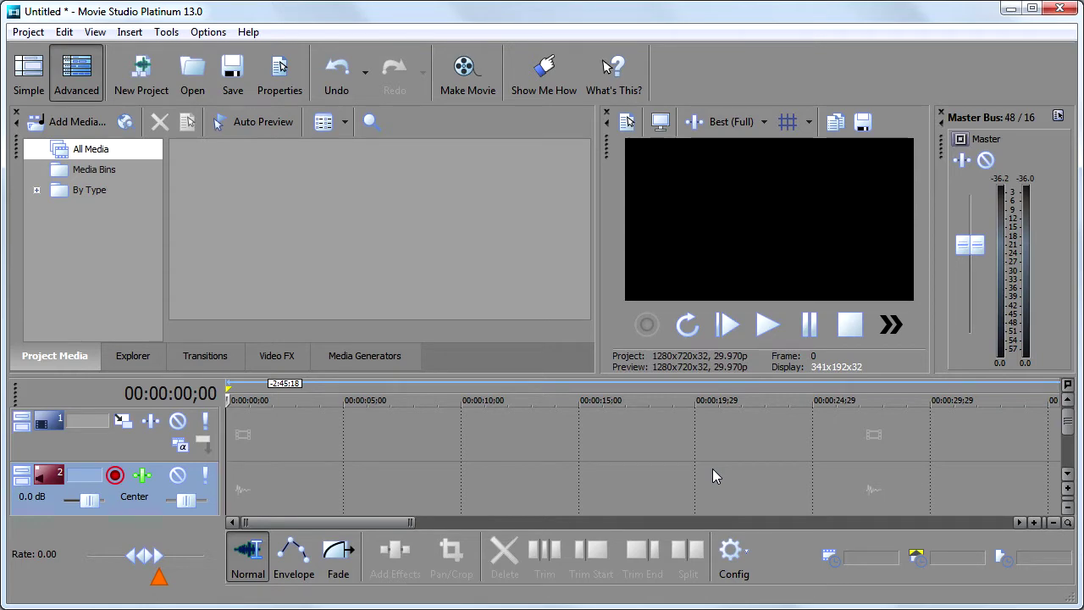
Step: Create a new HDV 1280x720-30p project with NTSC region, discarding the untitled project's changes
{"action": "left_click", "coordinate": [28, 32]}
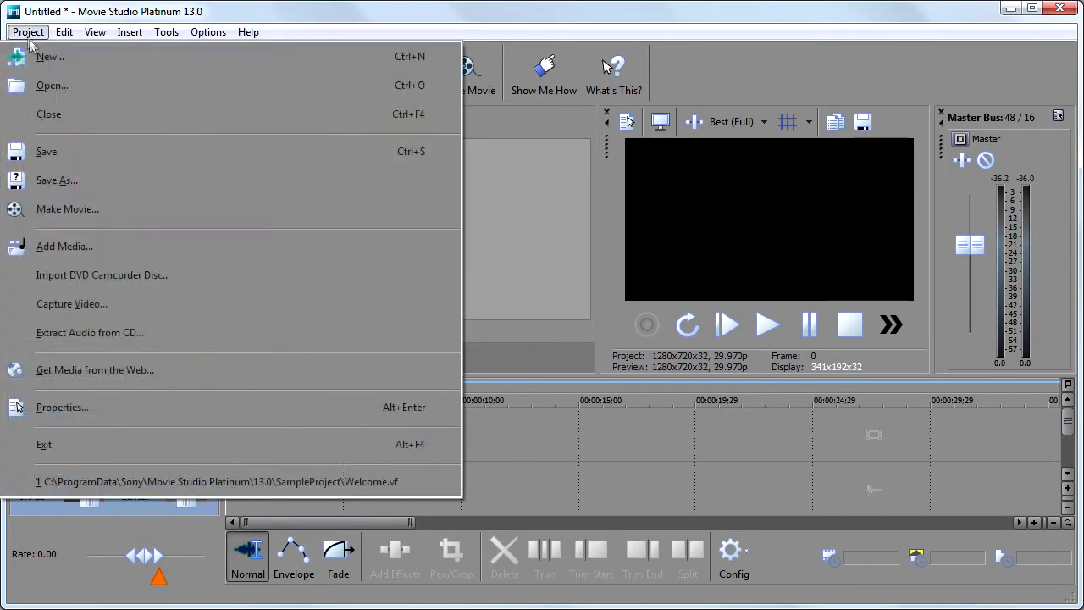
{"action": "left_click", "coordinate": [41, 58]}
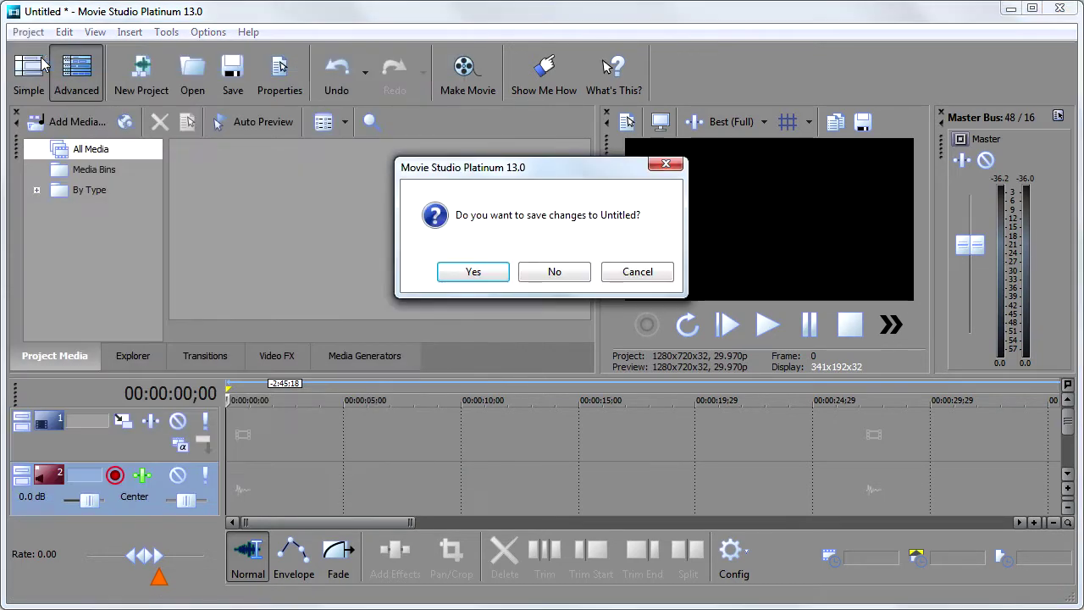
{"action": "left_click", "coordinate": [556, 273]}
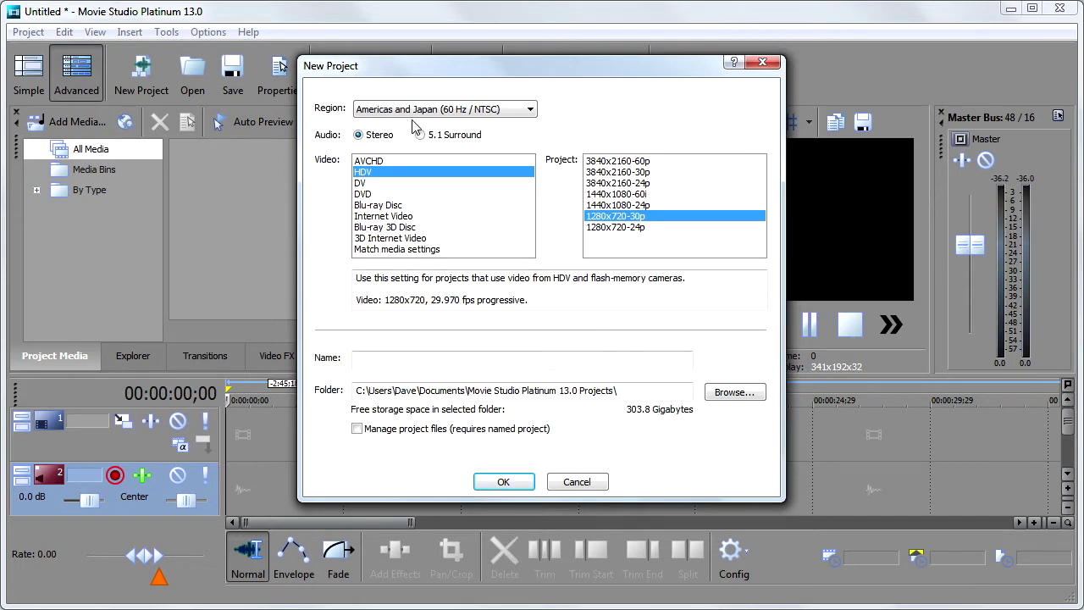
{"action": "left_click", "coordinate": [482, 111]}
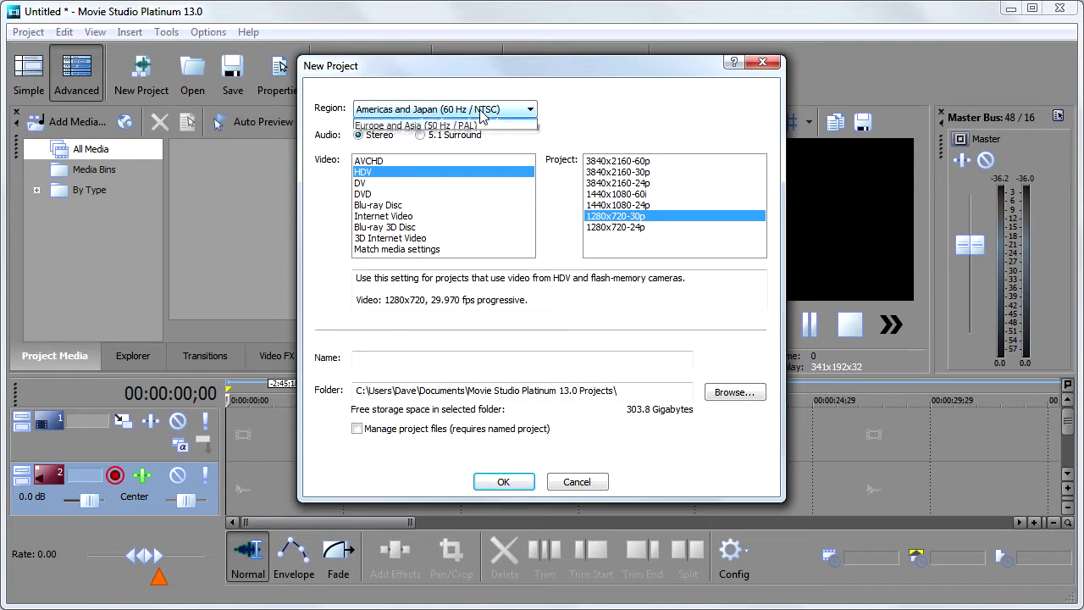
{"action": "left_click", "coordinate": [482, 113]}
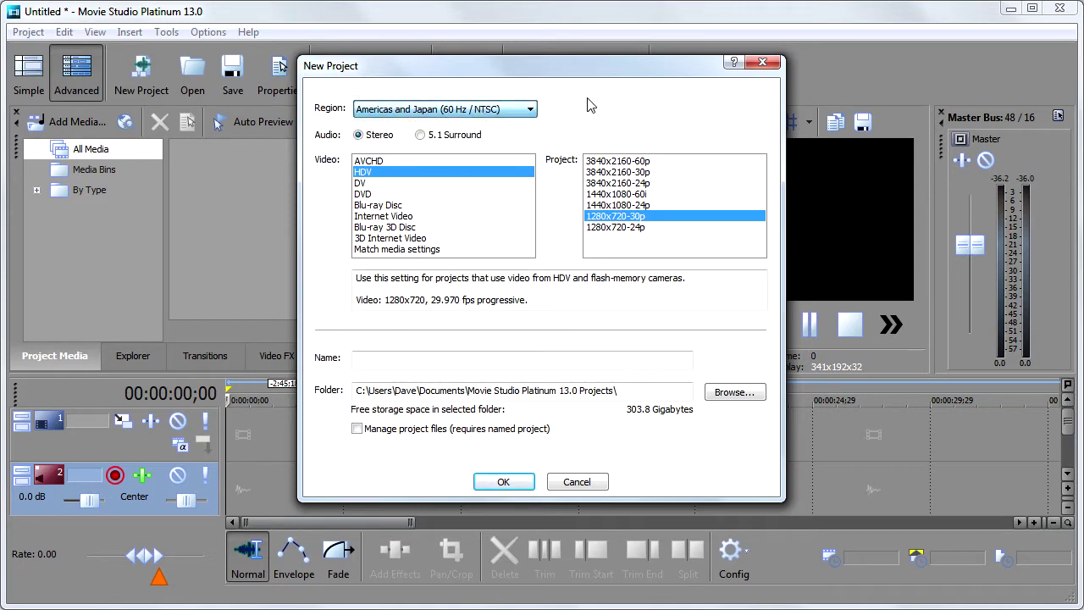
{"action": "left_click", "coordinate": [508, 481]}
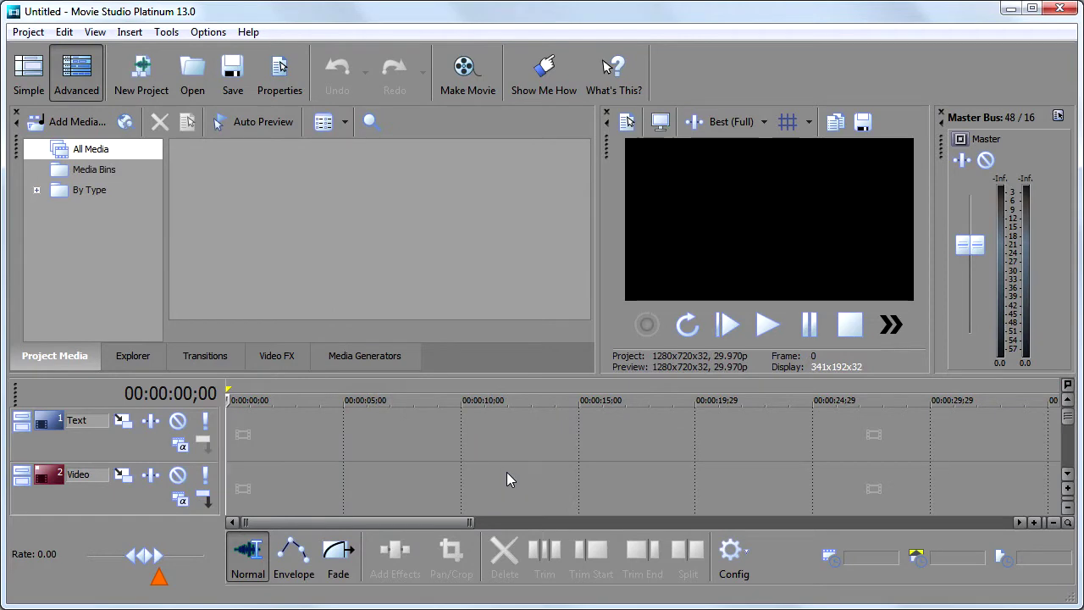
Step: Delete the default Text, Video, Audio and Music tracks from the timeline
{"action": "left_click", "coordinate": [133, 450]}
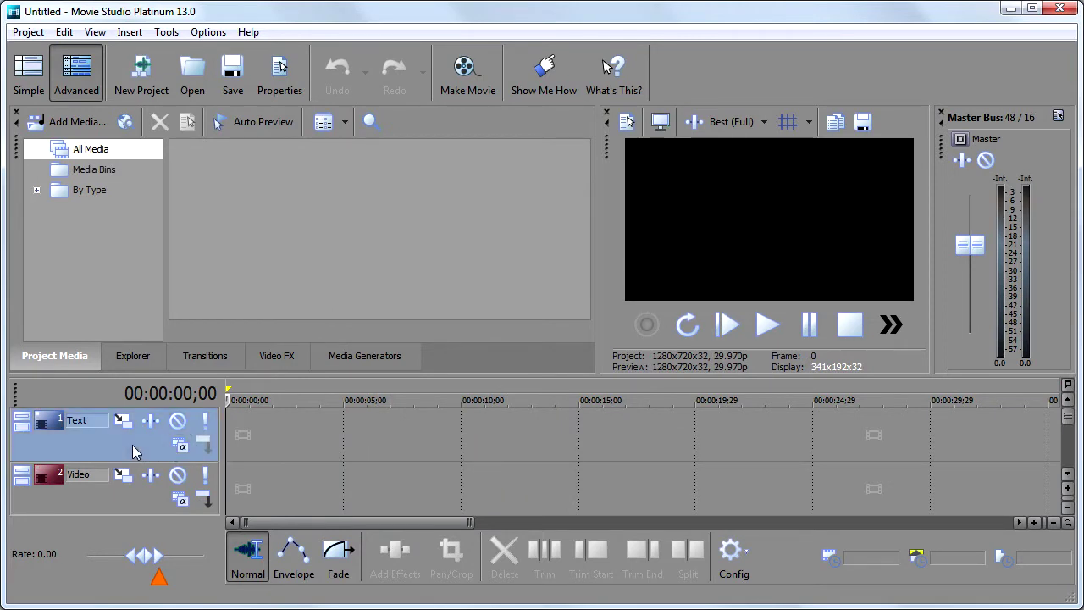
{"action": "left_click", "coordinate": [143, 493]}
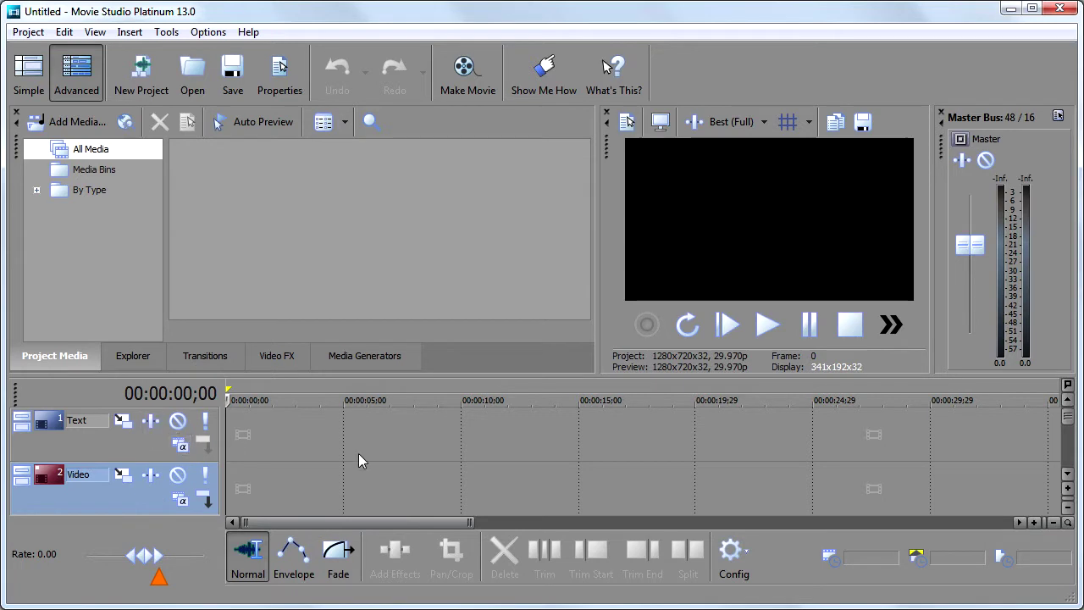
{"action": "left_click", "coordinate": [136, 449]}
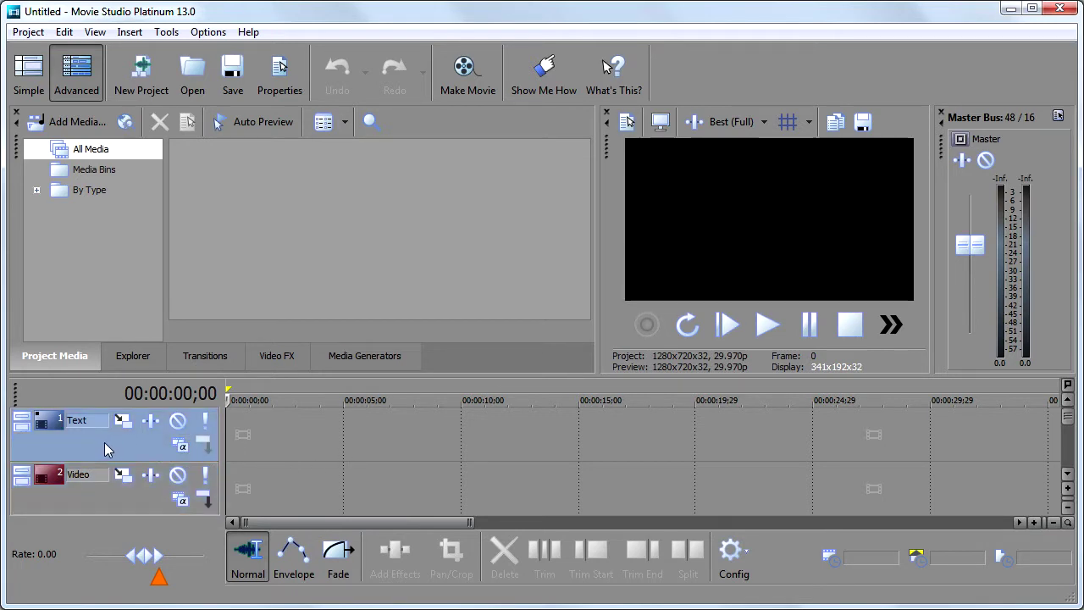
{"action": "key", "text": "Delete"}
{"action": "key", "text": "Delete"}
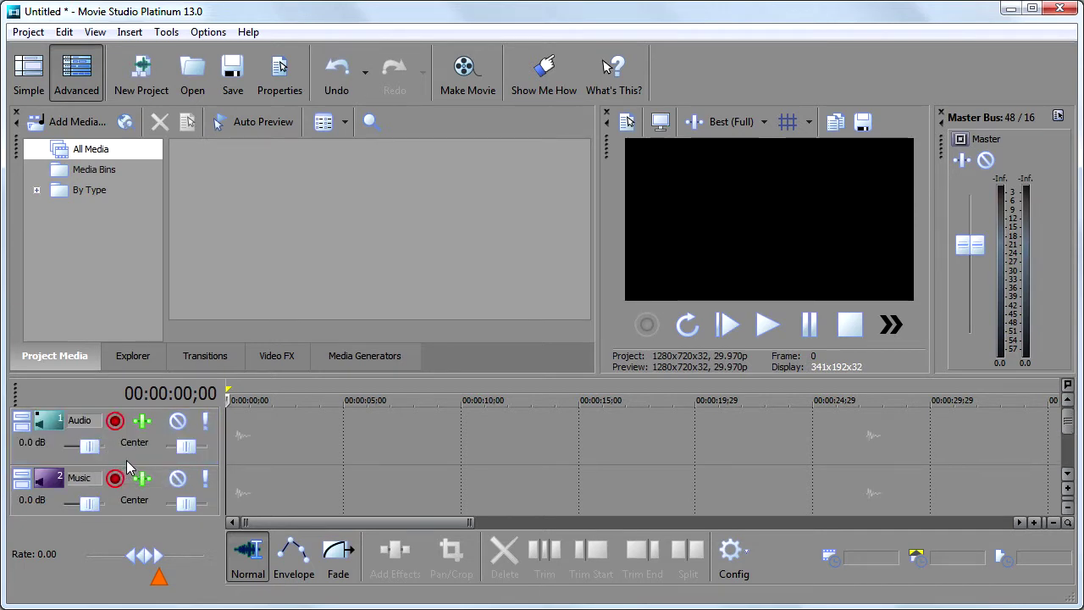
{"action": "left_click", "coordinate": [127, 460]}
{"action": "key", "text": "Delete"}
{"action": "key", "text": "Delete"}
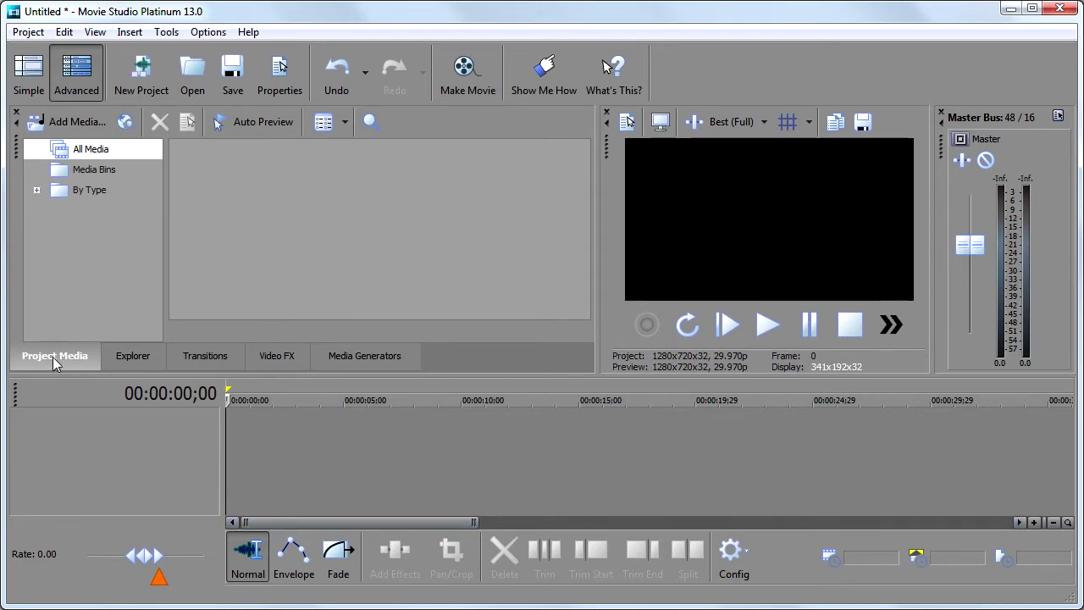
Step: Import MVI_6123.MOV from the Raw Footage folder into project media
{"action": "left_click", "coordinate": [68, 126]}
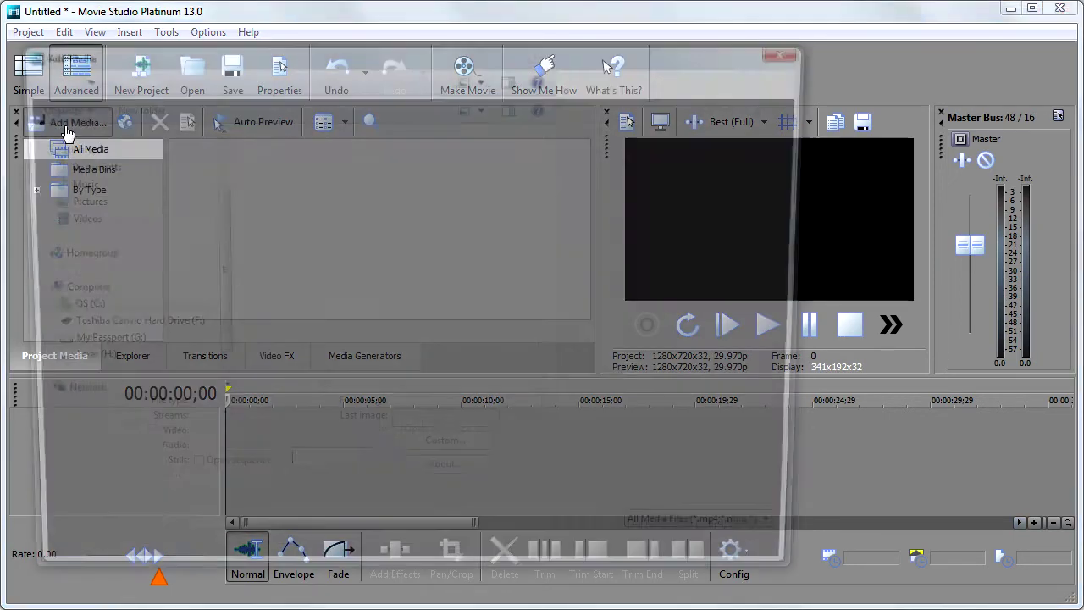
{"action": "left_click_drag", "start_coordinate": [809, 193], "coordinate": [811, 259]}
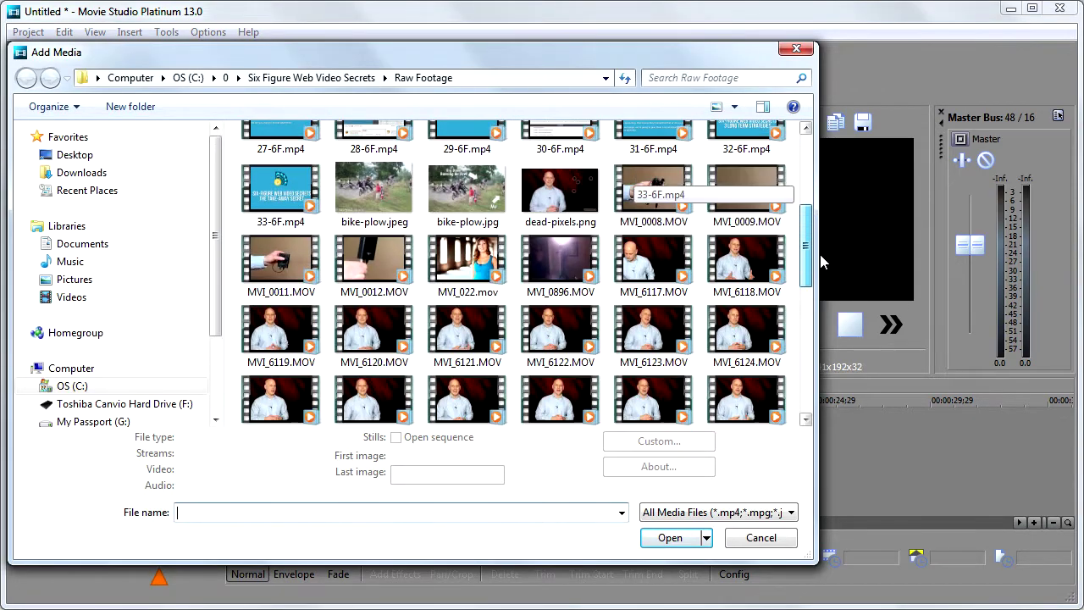
{"action": "left_click", "coordinate": [642, 330]}
{"action": "left_click", "coordinate": [670, 537]}
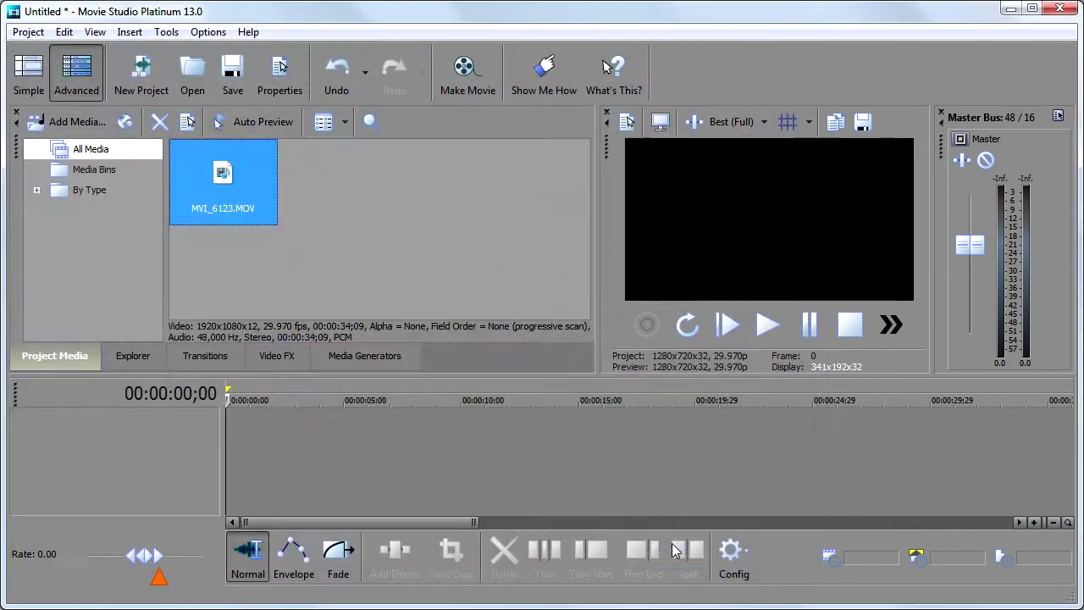
Step: Import svegas-01.avi from the Vegas Course\Media folder into project media
{"action": "left_click", "coordinate": [71, 125]}
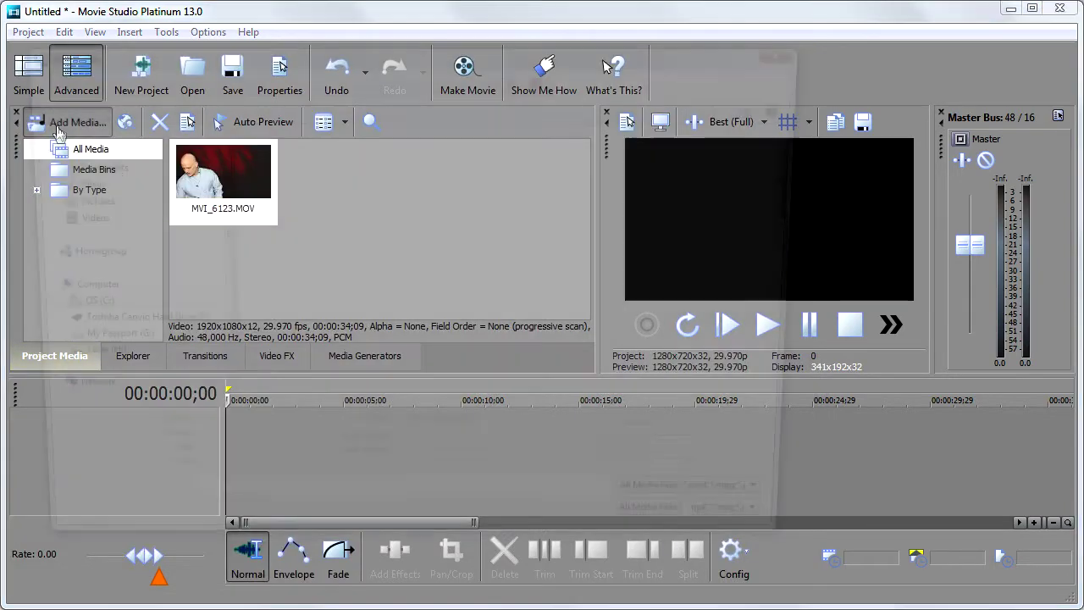
{"action": "left_click", "coordinate": [338, 78]}
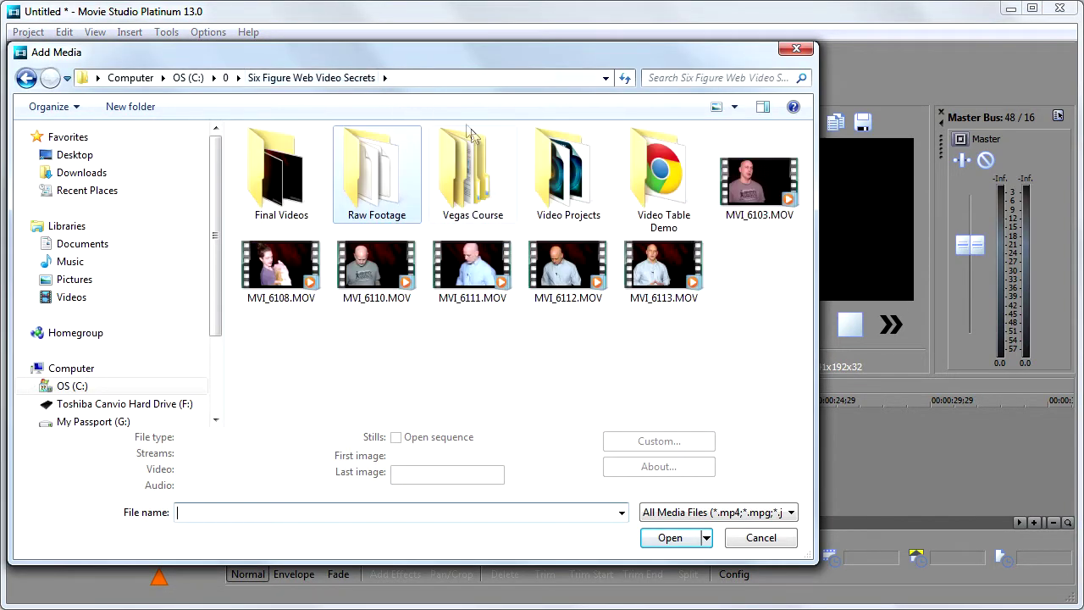
{"action": "double_click", "coordinate": [475, 169]}
{"action": "double_click", "coordinate": [315, 175]}
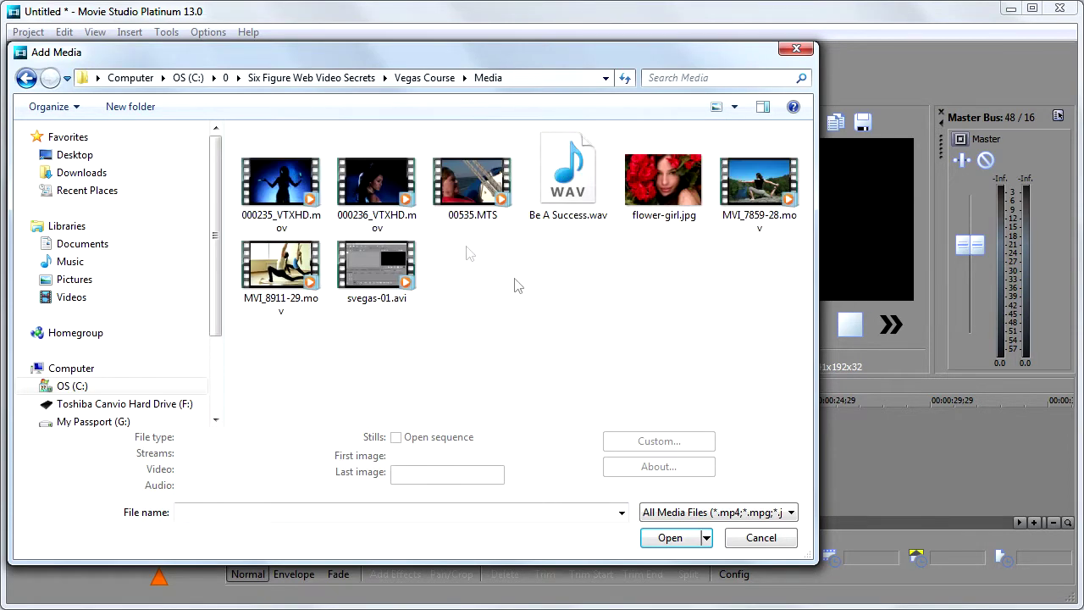
{"action": "left_click", "coordinate": [406, 280]}
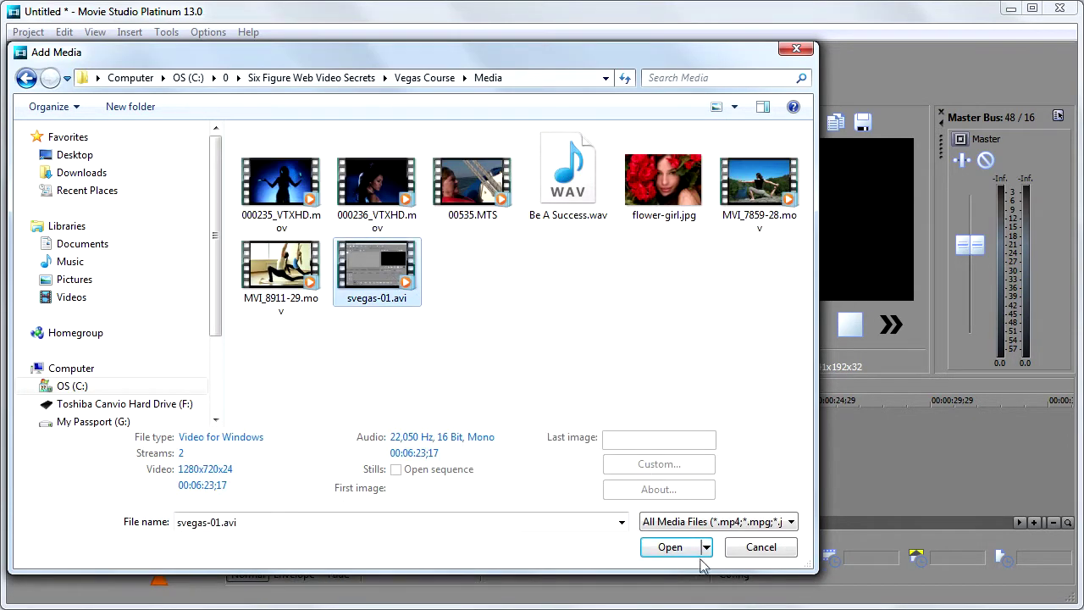
{"action": "left_click", "coordinate": [671, 547]}
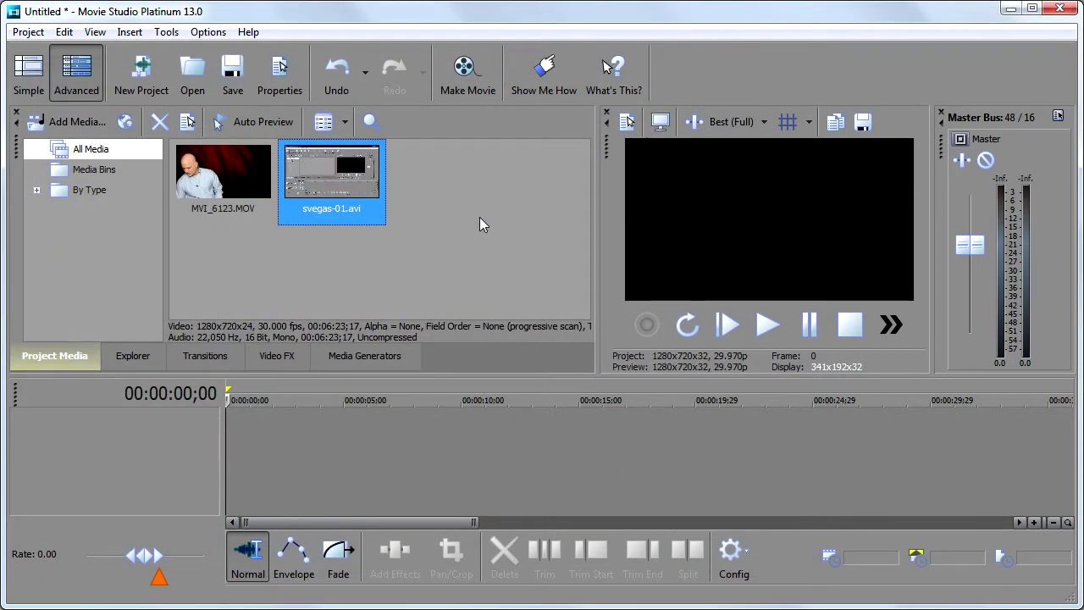
{"action": "left_click", "coordinate": [479, 218]}
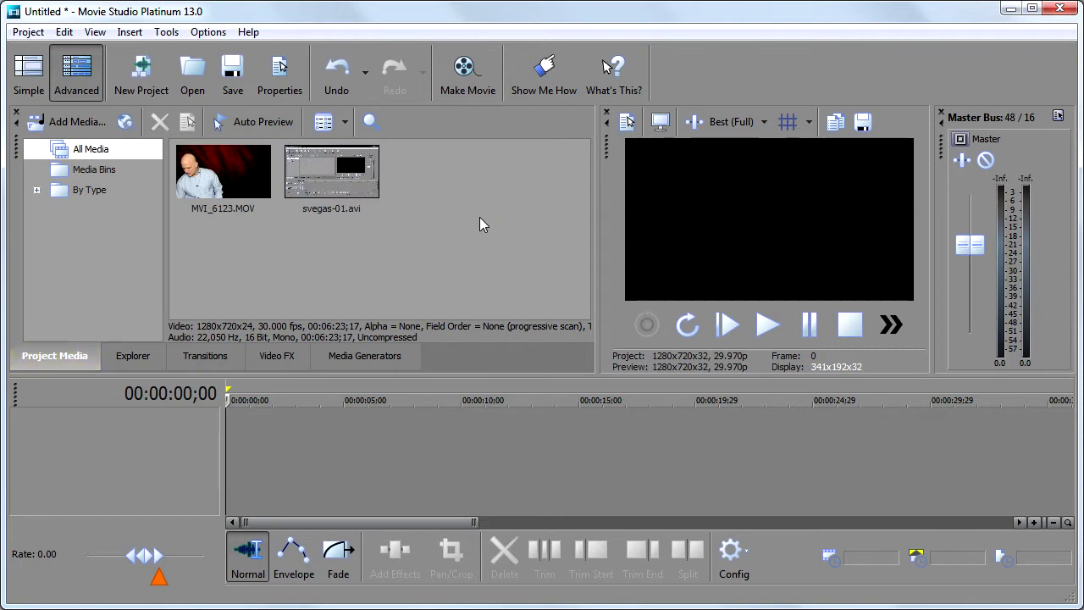
Step: Place MVI_6123.MOV at the timeline start, declining to match its settings to keep 1280x720
{"action": "left_click_drag", "start_coordinate": [217, 179], "coordinate": [497, 471]}
{"action": "left_click_drag", "start_coordinate": [257, 476], "coordinate": [229, 471]}
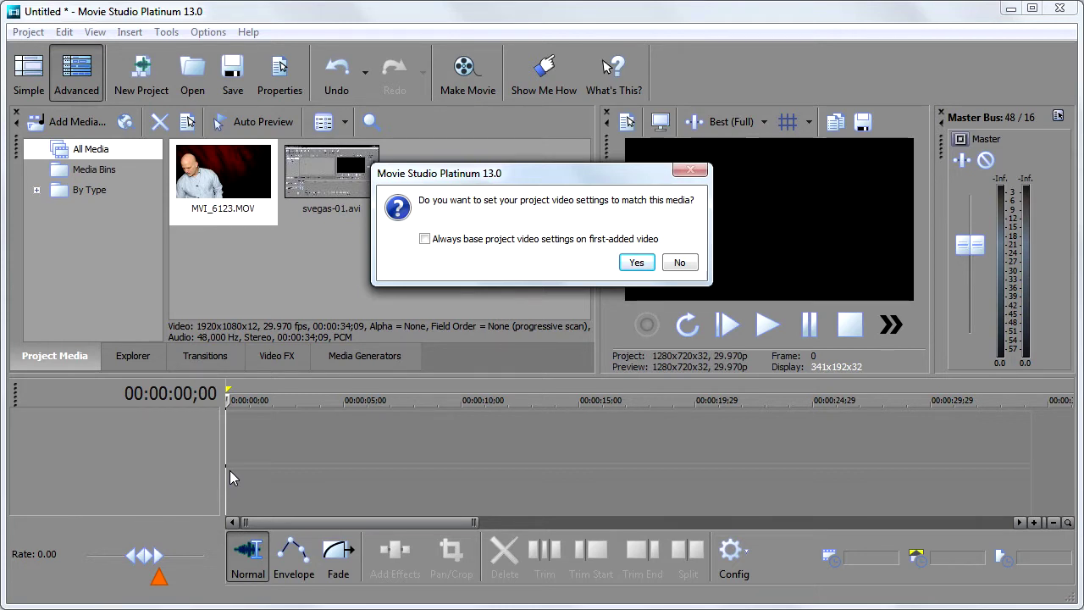
{"action": "left_click", "coordinate": [680, 264]}
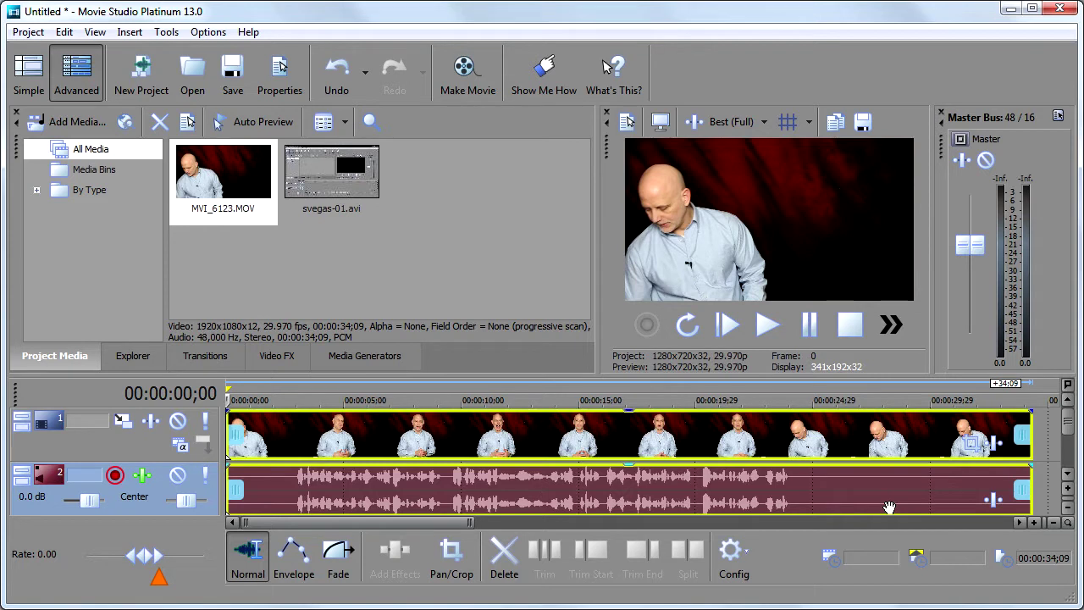
{"action": "left_click", "coordinate": [765, 331]}
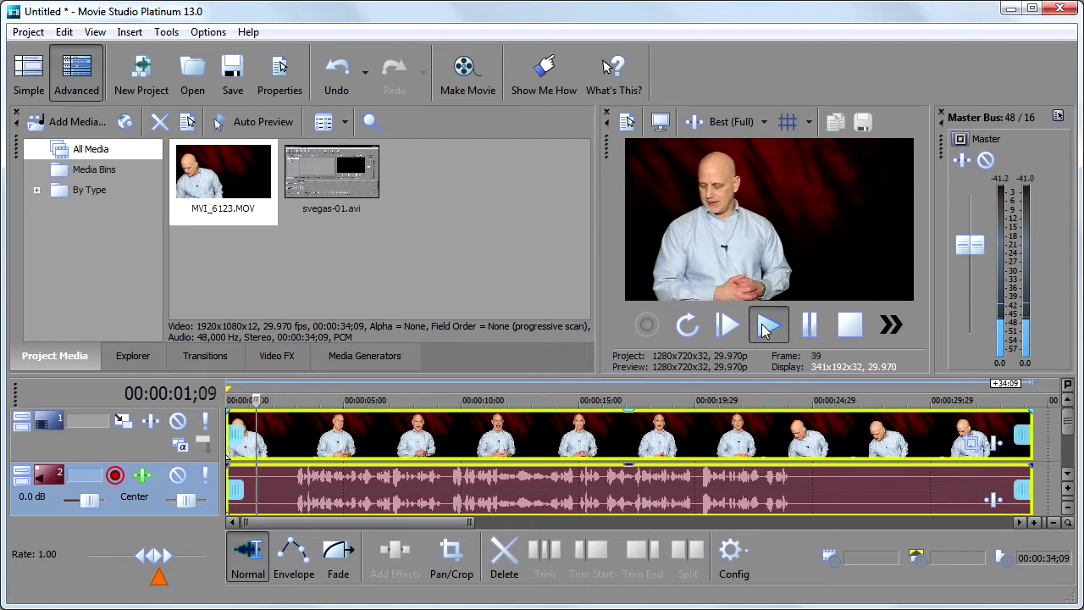
{"action": "left_click", "coordinate": [808, 326]}
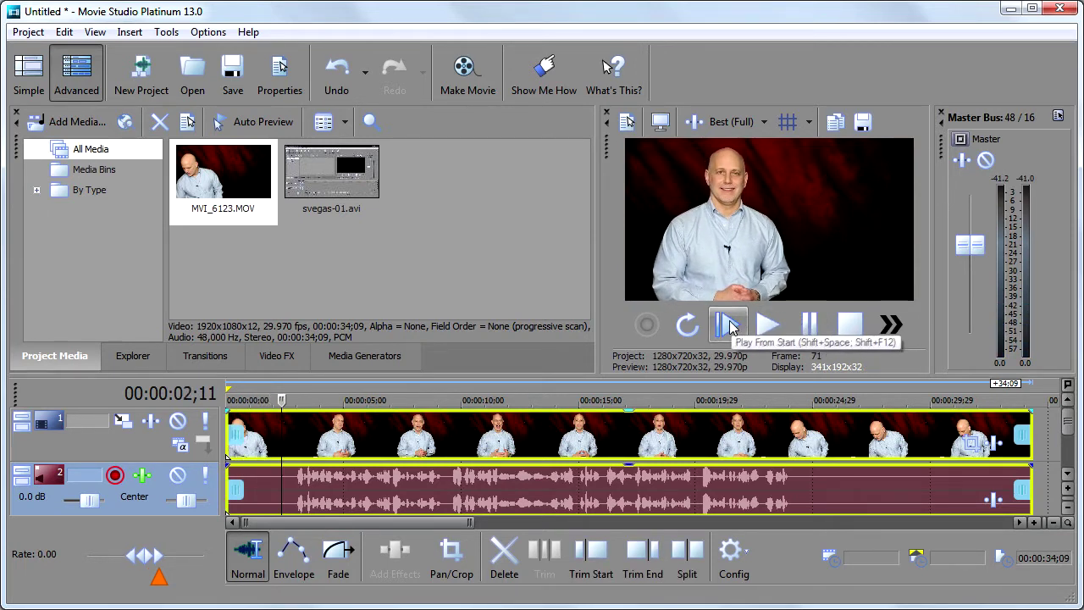
{"action": "left_click", "coordinate": [728, 325]}
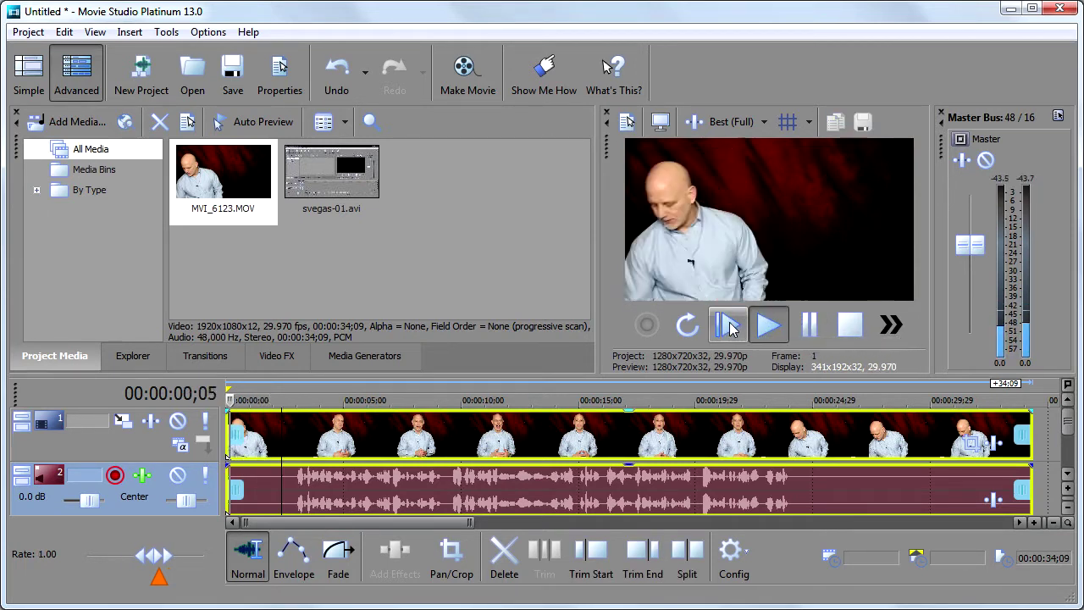
{"action": "left_click", "coordinate": [809, 326]}
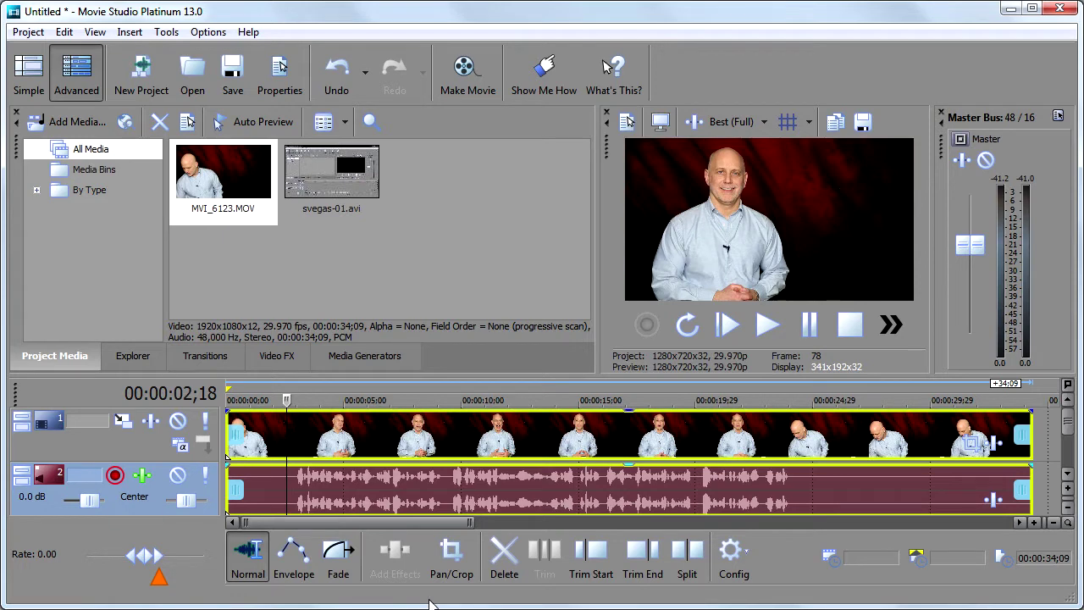
{"action": "key", "text": "space"}
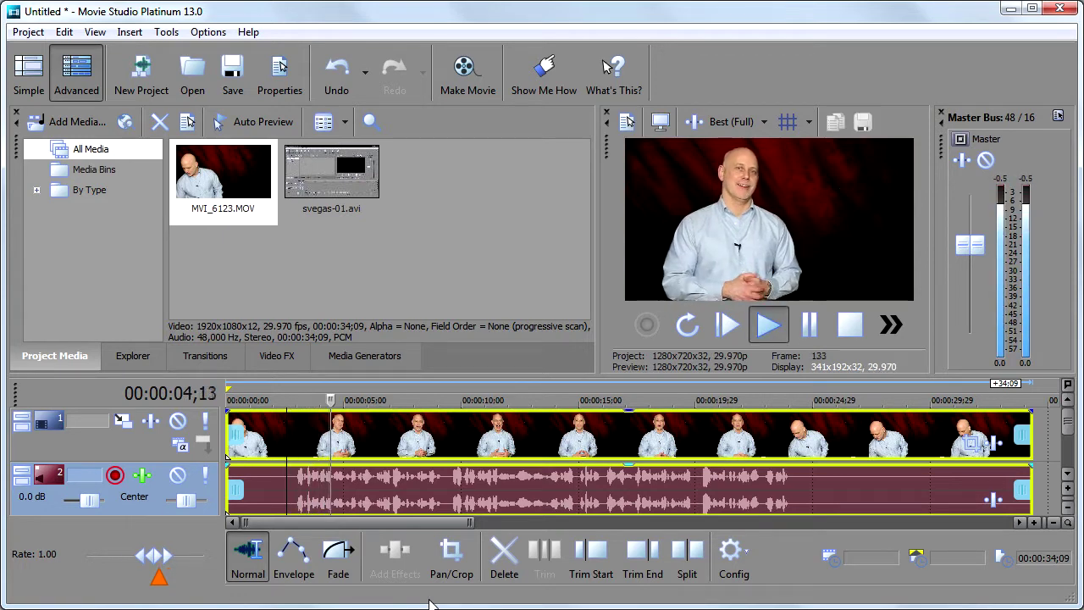
{"action": "key", "text": "space"}
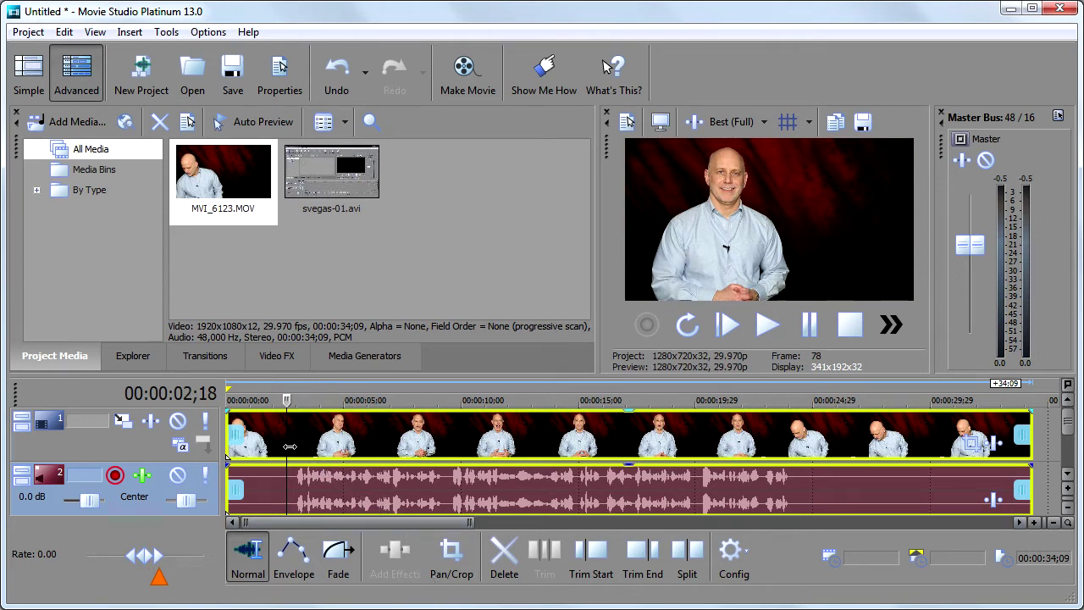
{"action": "key", "text": "space"}
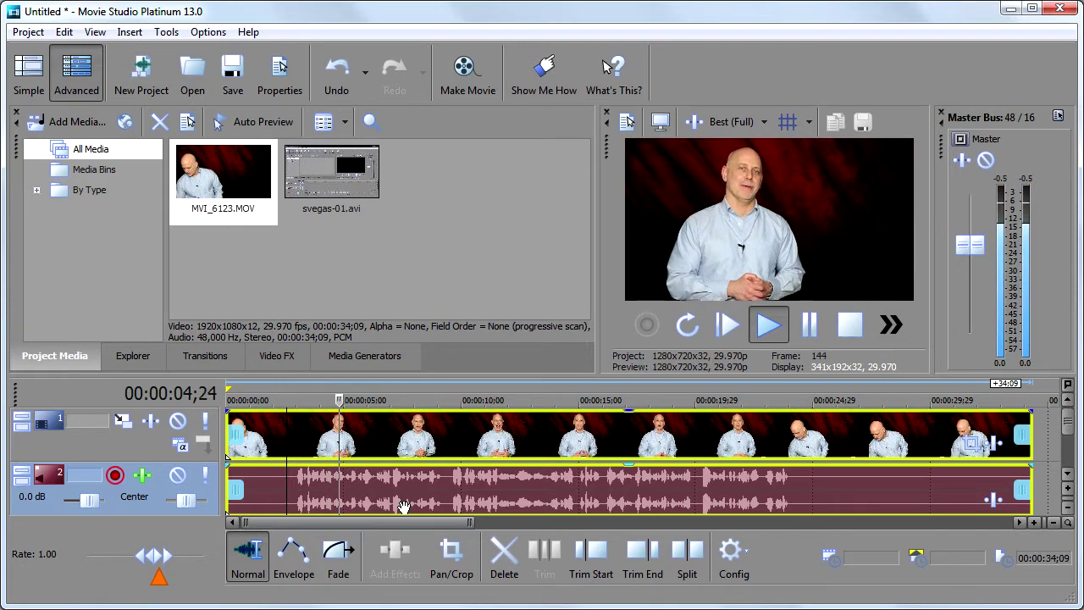
{"action": "key", "text": "space"}
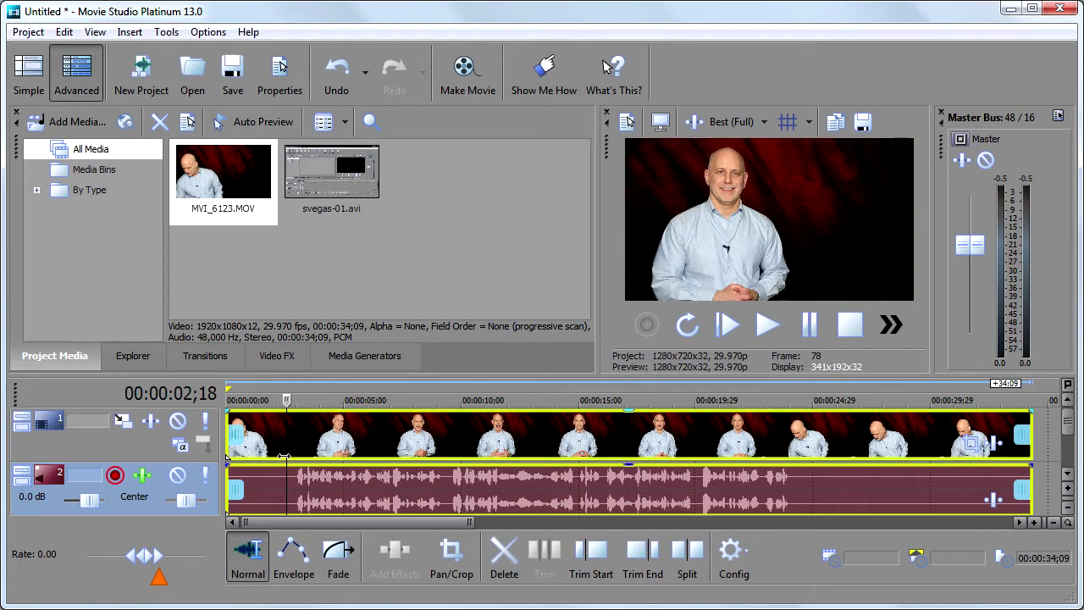
{"action": "key", "text": "space"}
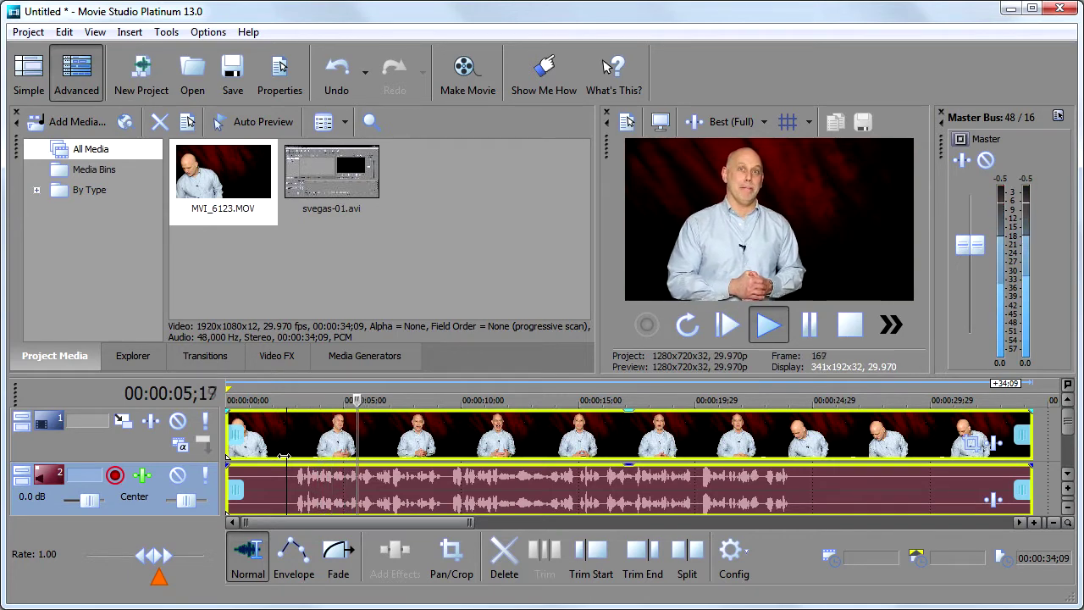
{"action": "key", "text": "Return"}
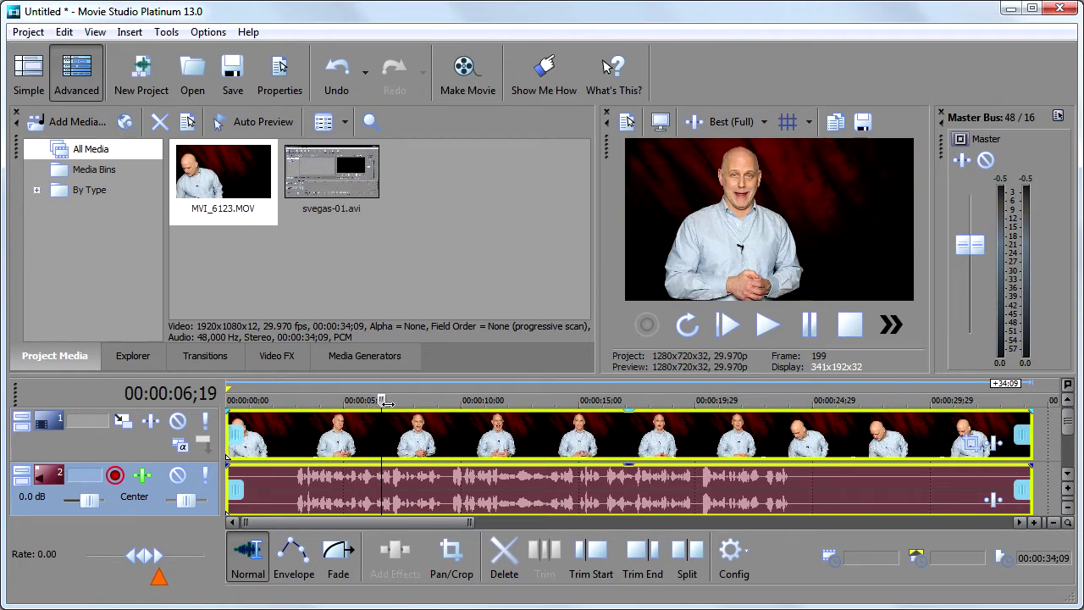
{"action": "left_click_drag", "start_coordinate": [381, 400], "coordinate": [809, 404]}
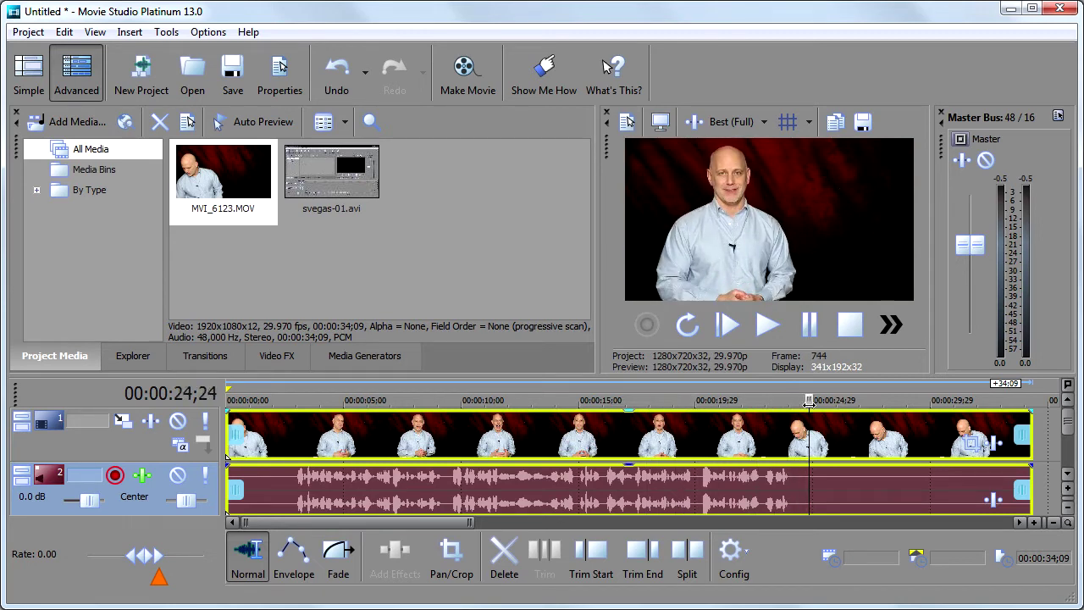
{"action": "left_click", "coordinate": [410, 443]}
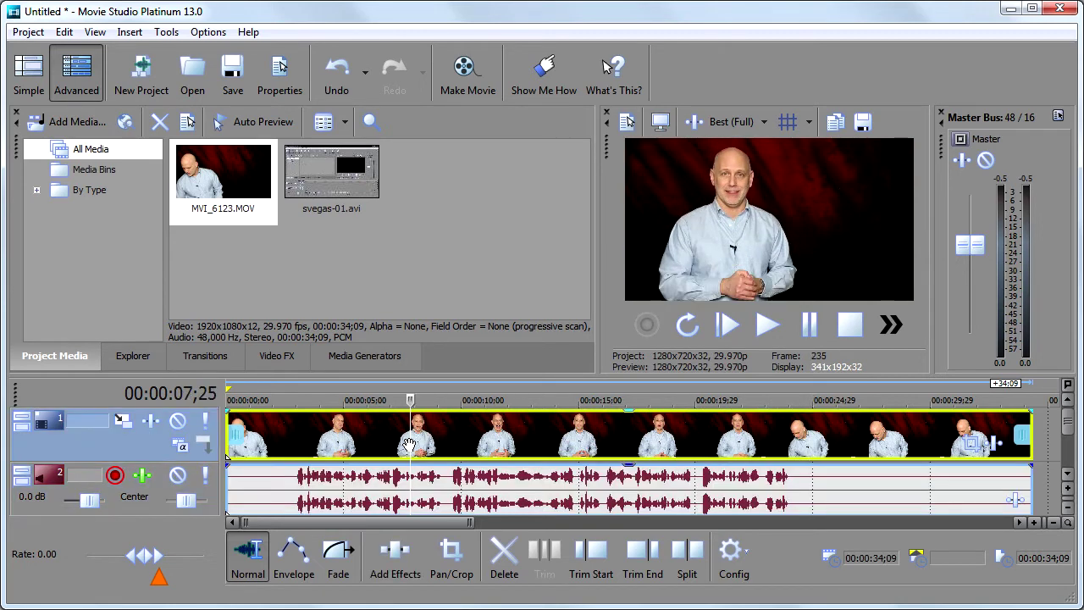
{"action": "left_click", "coordinate": [717, 436]}
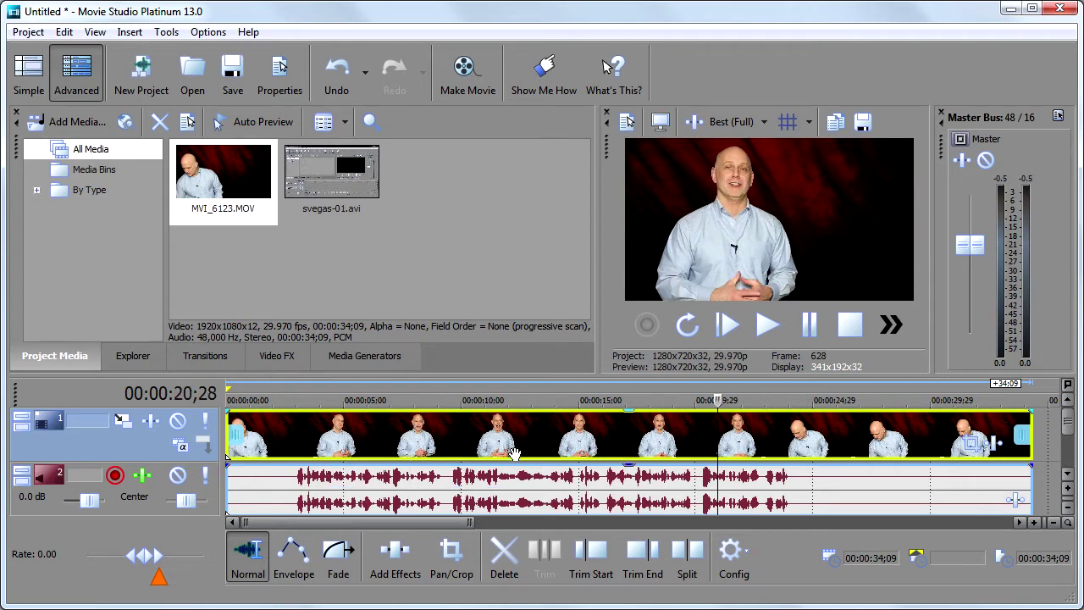
{"action": "left_click", "coordinate": [431, 438]}
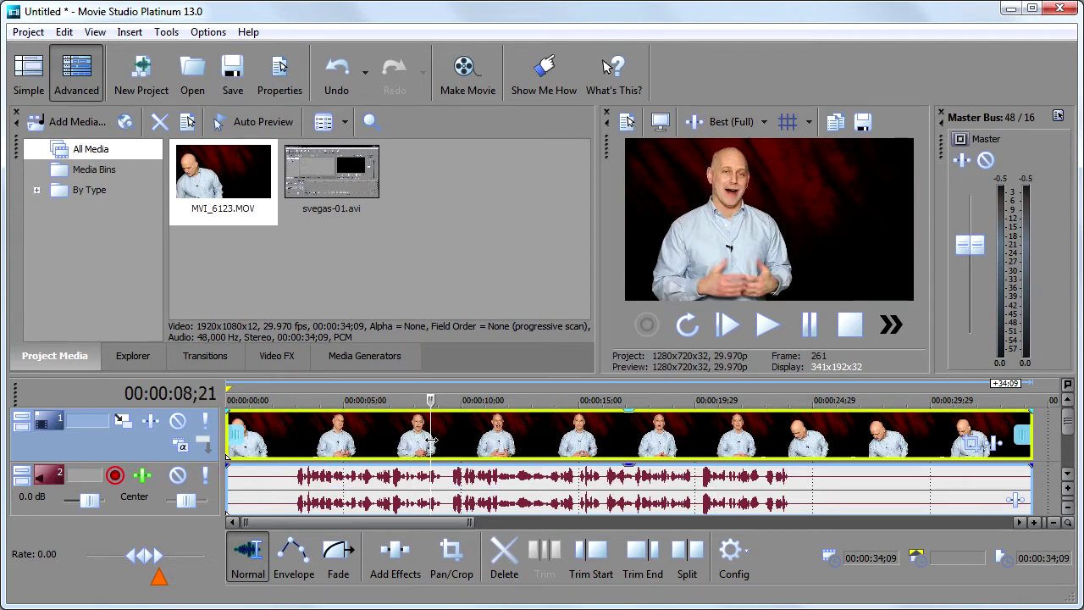
{"action": "key", "text": "space"}
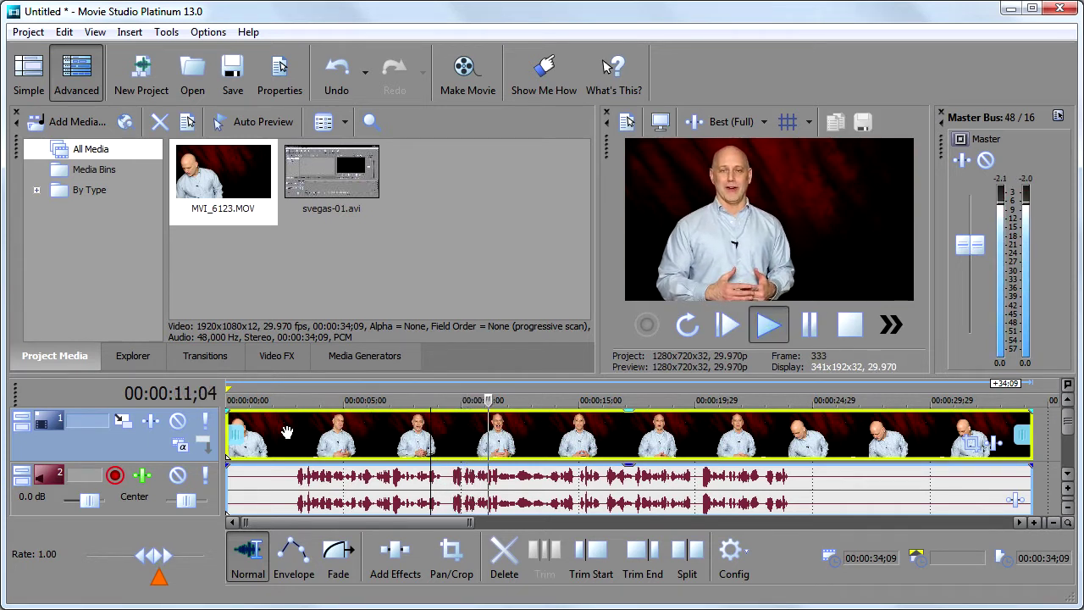
{"action": "key", "text": "Return"}
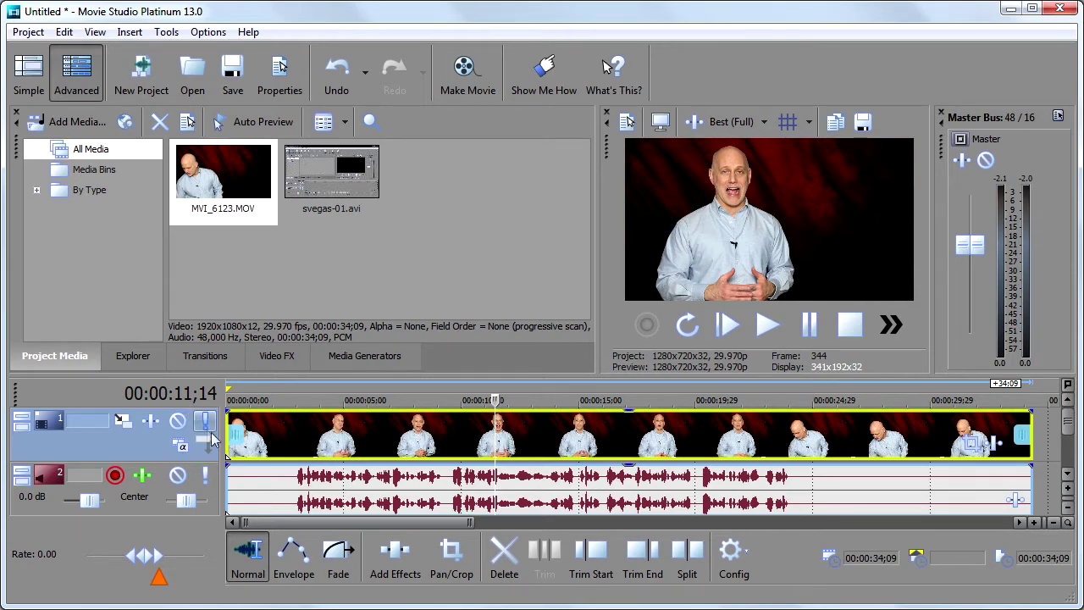
{"action": "key", "text": "ctrl+Home"}
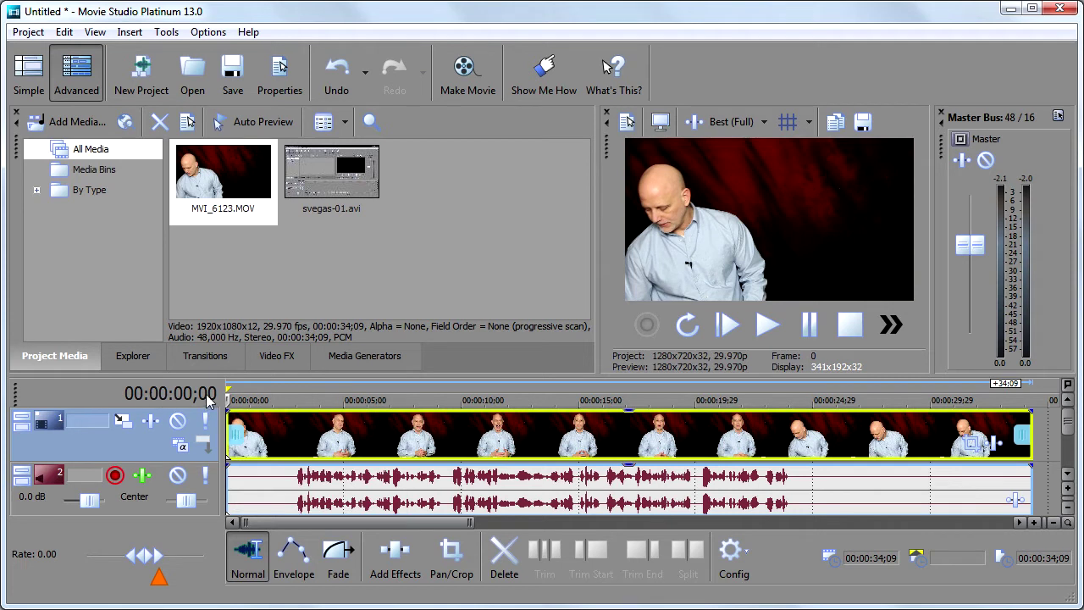
{"action": "key", "text": "space"}
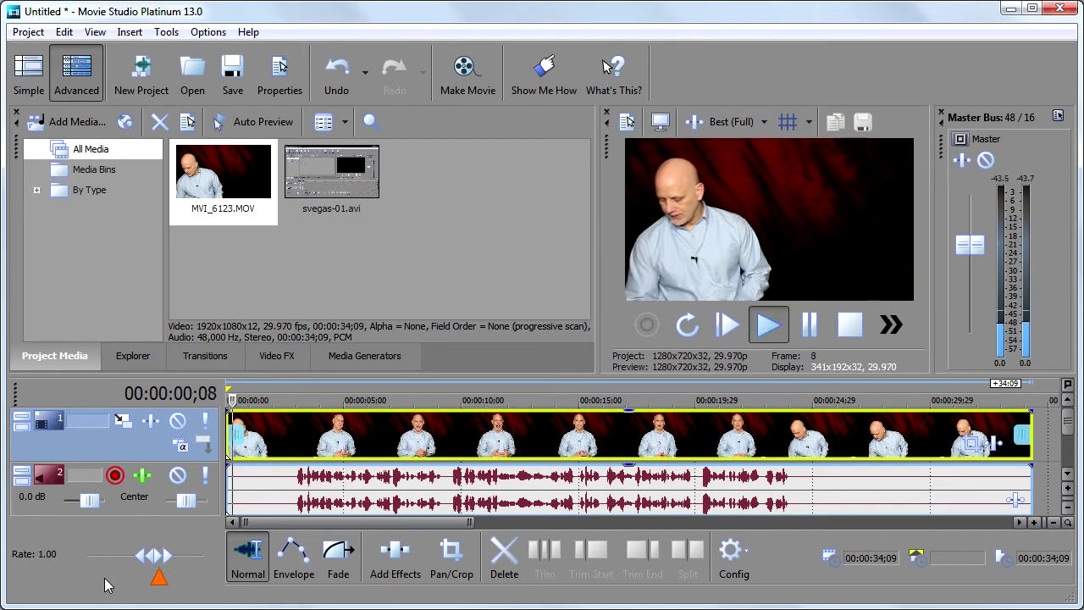
{"action": "key", "text": "space"}
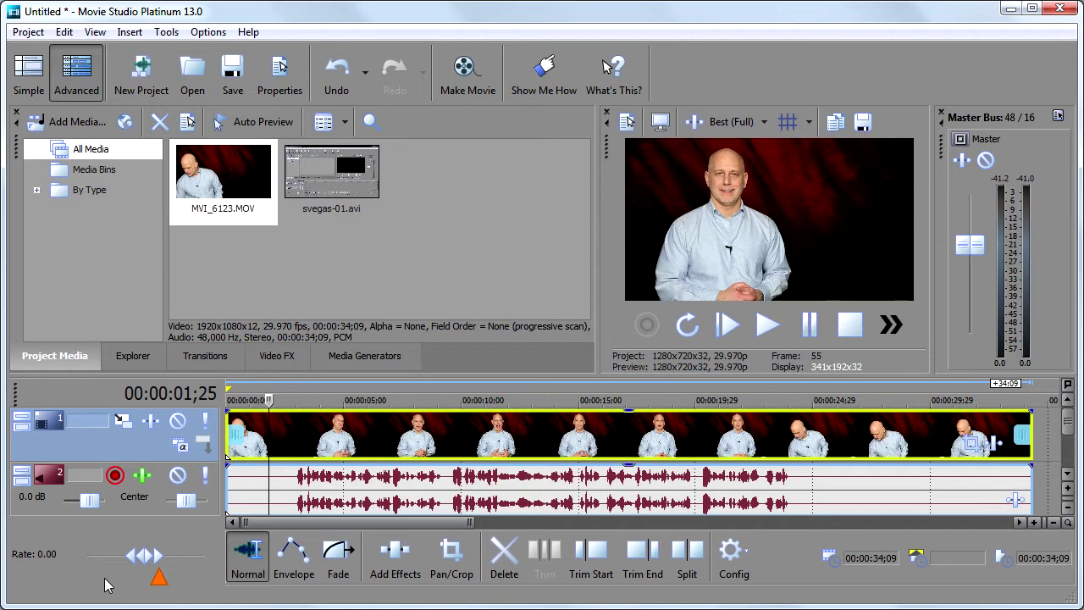
{"action": "key", "text": "j"}
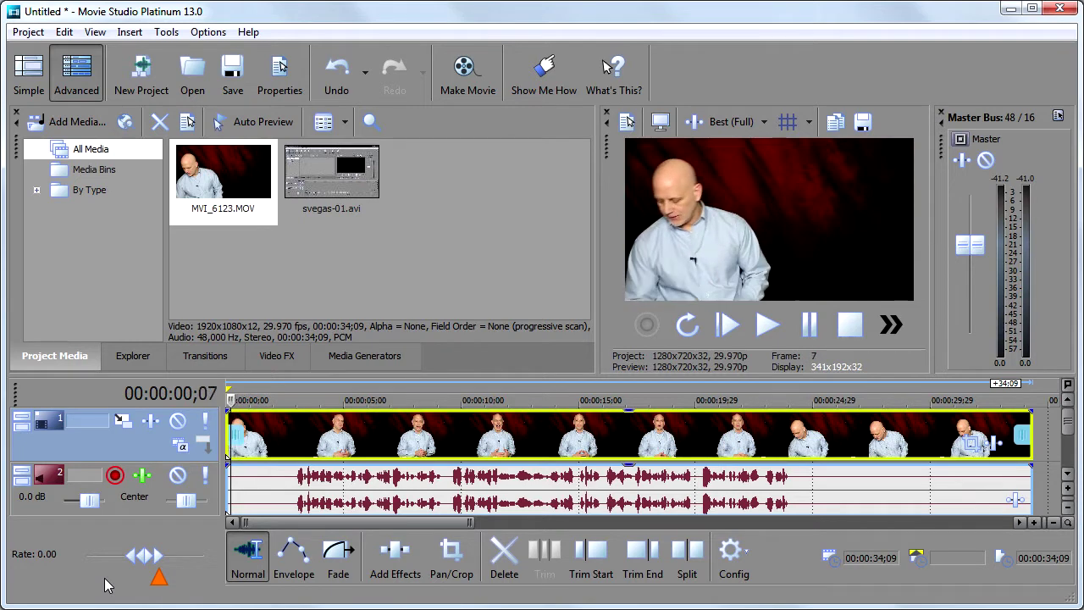
{"action": "key", "text": "l"}
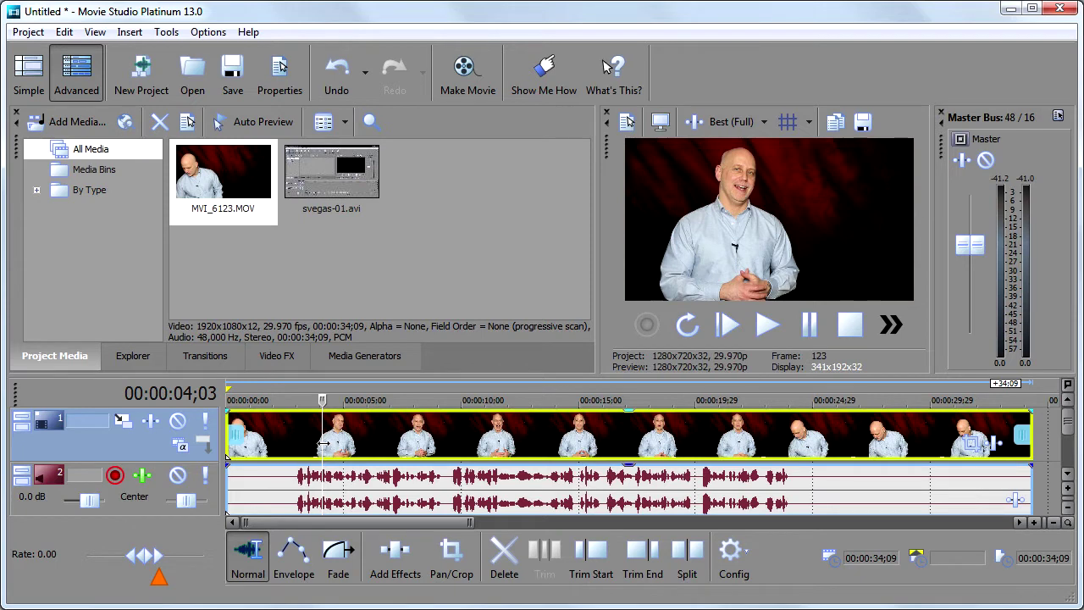
{"action": "left_click", "coordinate": [260, 443]}
{"action": "left_click_drag", "start_coordinate": [260, 443], "coordinate": [295, 436]}
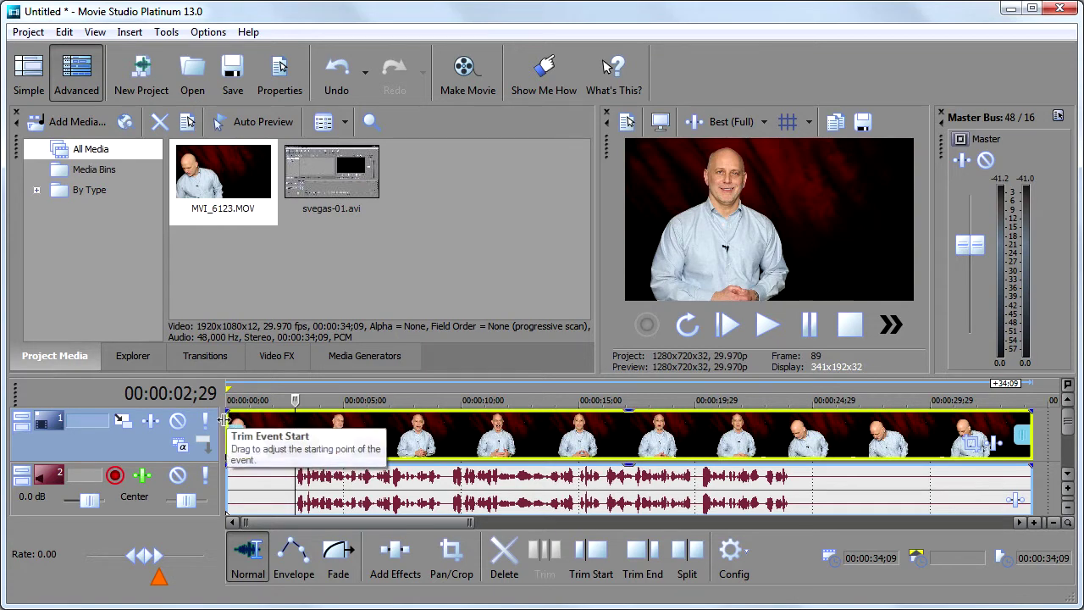
{"action": "left_click_drag", "start_coordinate": [224, 419], "coordinate": [298, 426]}
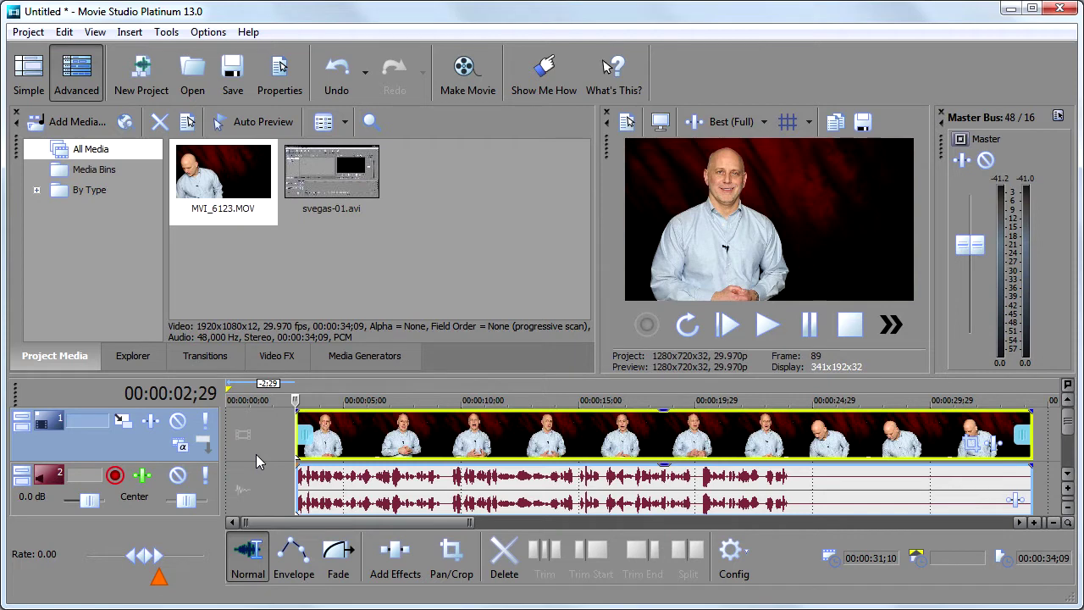
{"action": "key", "text": "ctrl+z"}
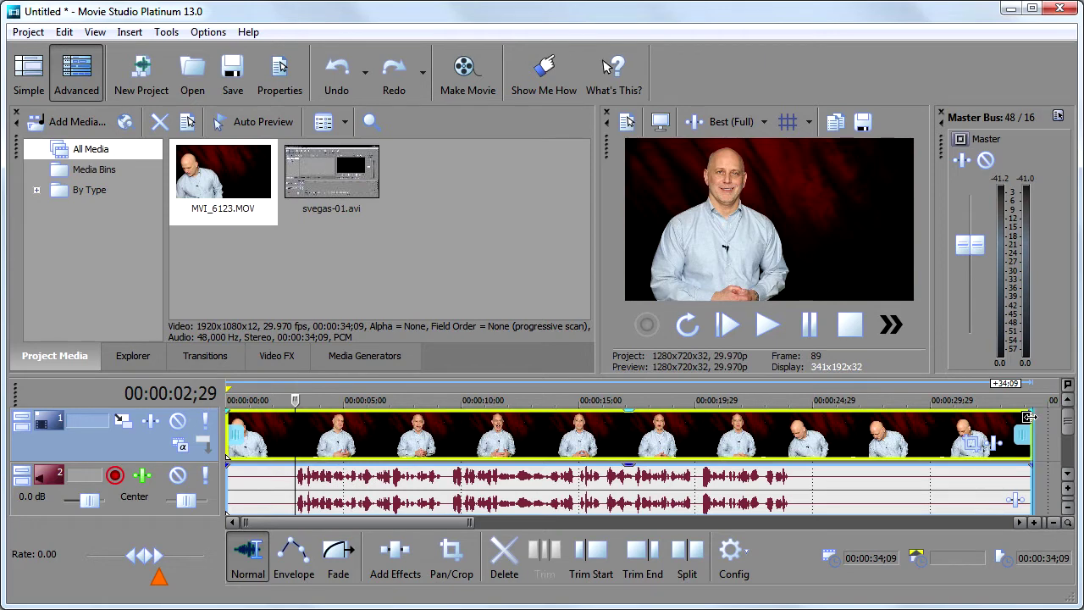
{"action": "left_click_drag", "start_coordinate": [1029, 417], "coordinate": [793, 429]}
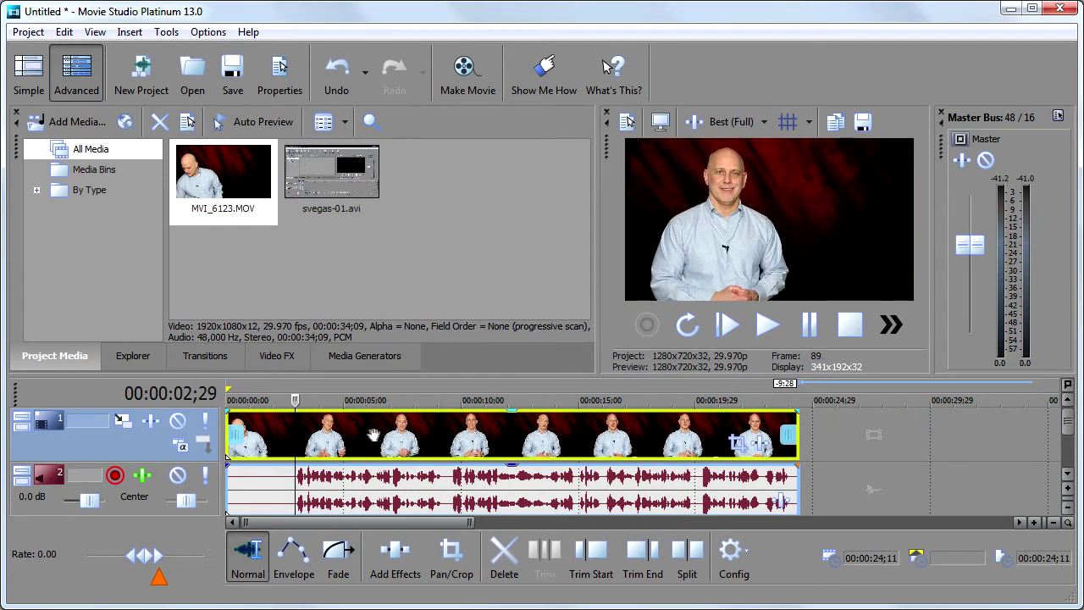
{"action": "mouse_move", "coordinate": [373, 435]}
{"action": "left_mouse_down"}
{"action": "mouse_move", "coordinate": [582, 439]}
{"action": "mouse_move", "coordinate": [369, 433]}
{"action": "left_mouse_up"}
{"action": "key", "text": "ctrl+z"}
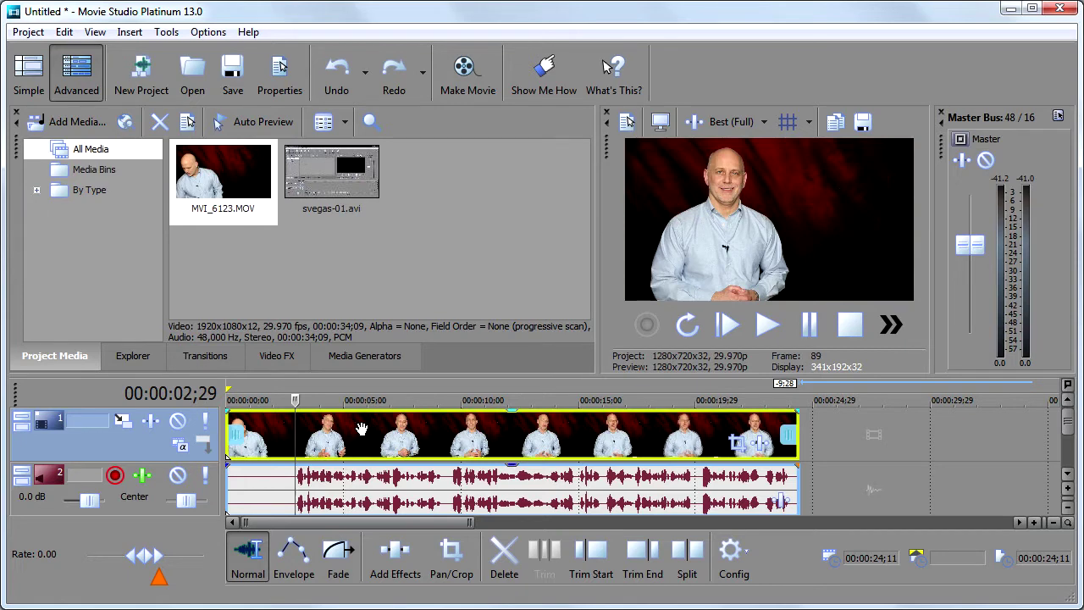
{"action": "key", "text": "ctrl+z"}
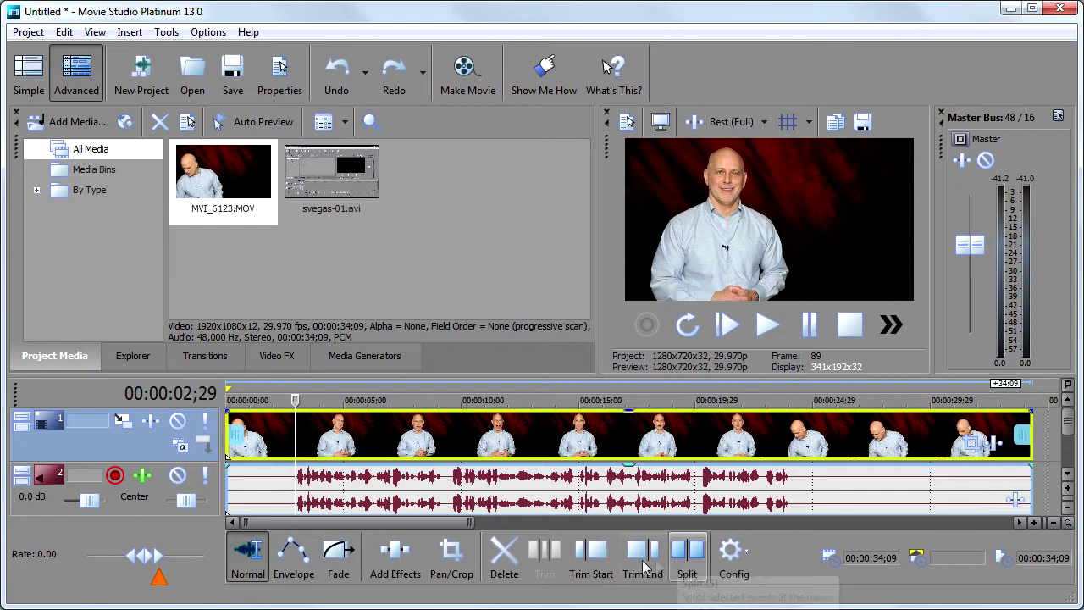
{"action": "left_click", "coordinate": [691, 556]}
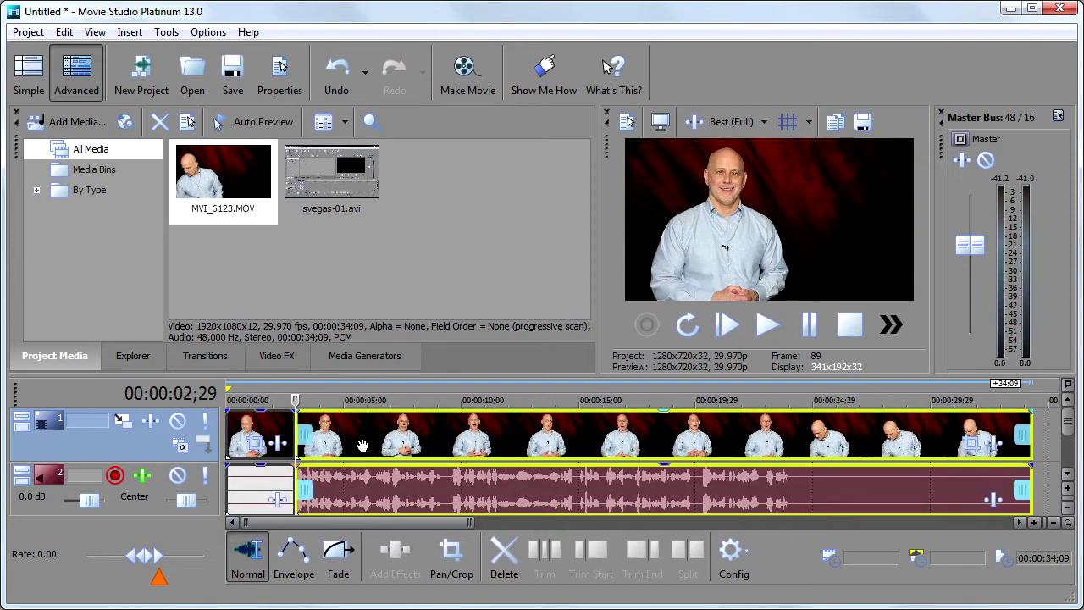
{"action": "left_click", "coordinate": [259, 431]}
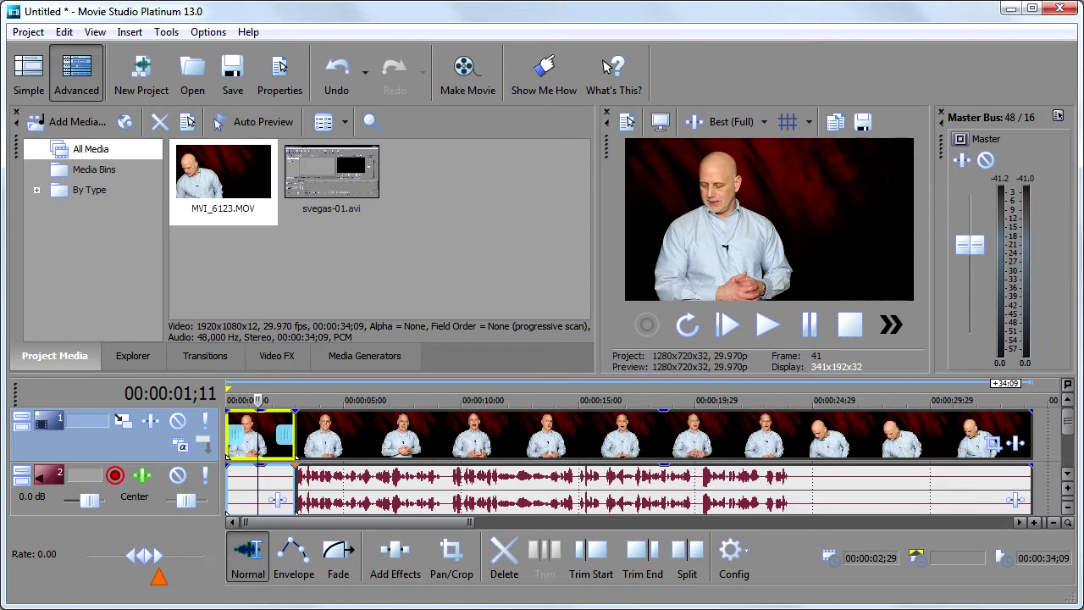
{"action": "key", "text": "Delete"}
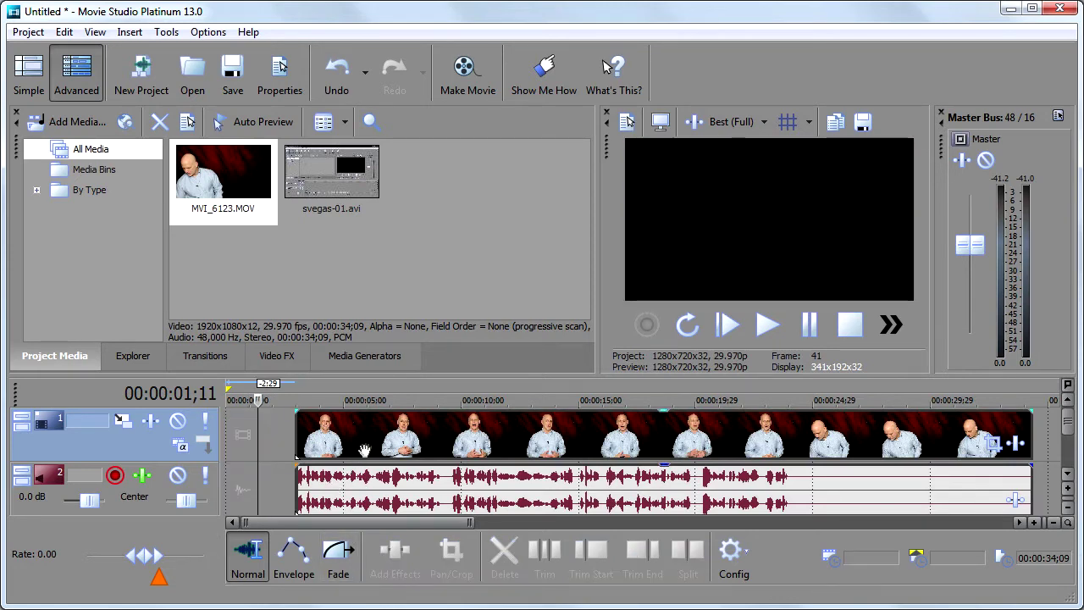
{"action": "left_click_drag", "start_coordinate": [361, 440], "coordinate": [276, 440]}
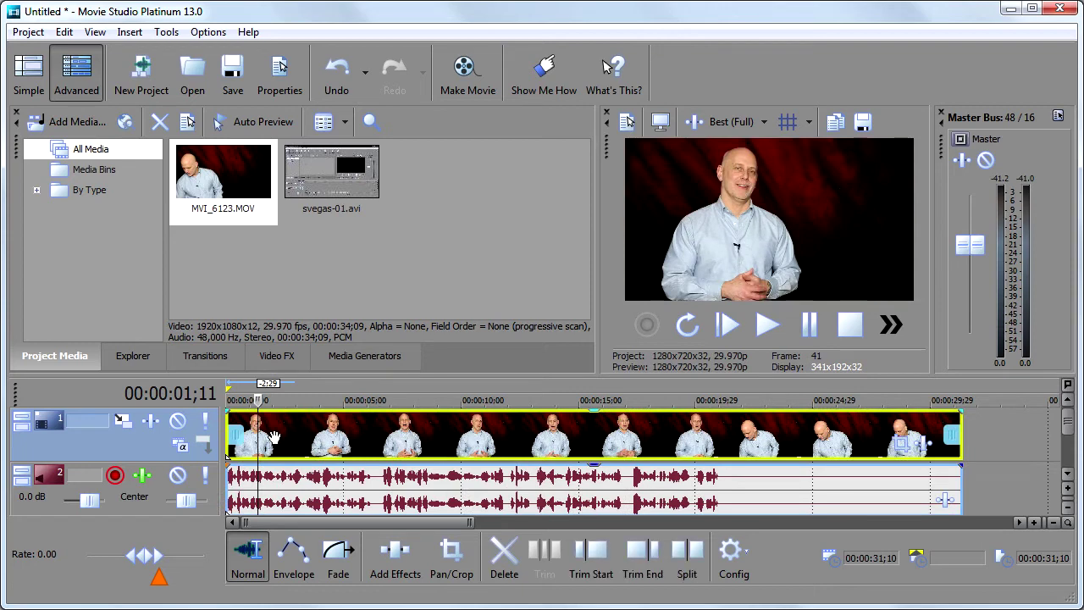
{"action": "key", "text": "ctrl+z"}
{"action": "key", "text": "ctrl+z"}
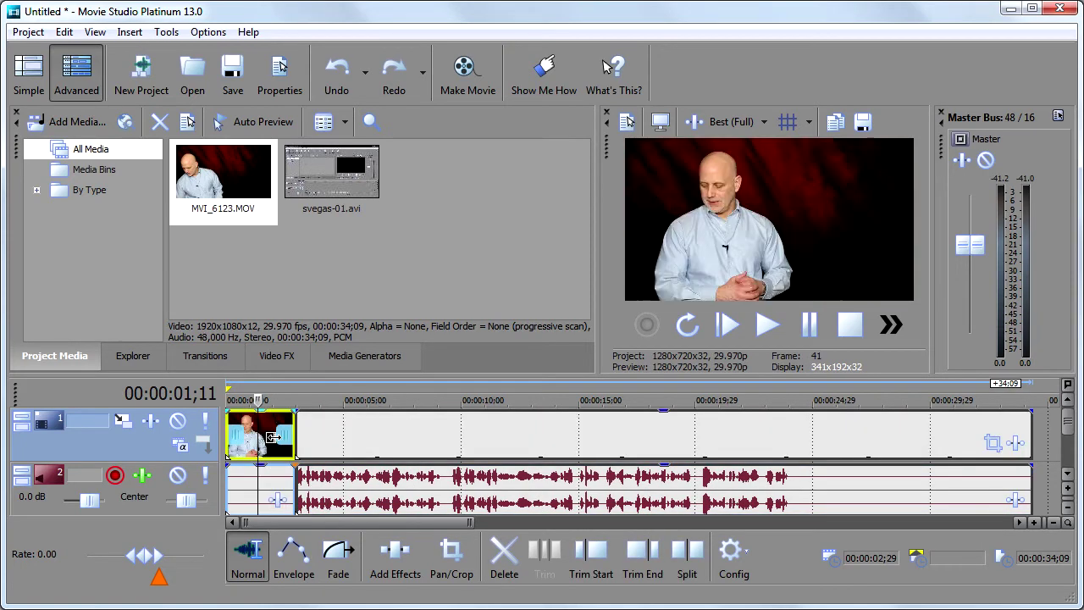
{"action": "key", "text": "ctrl+z"}
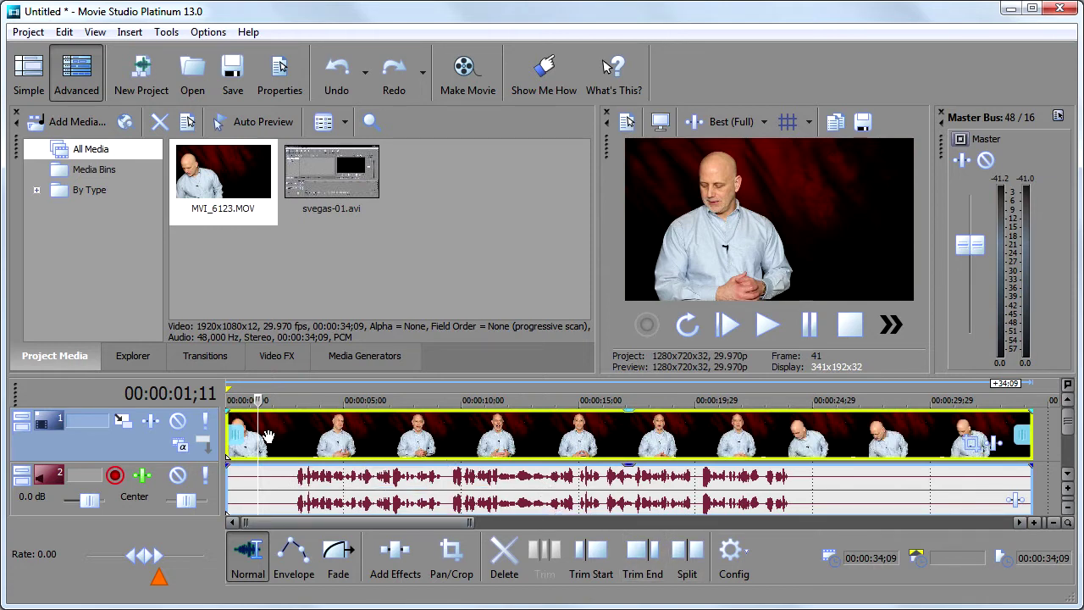
{"action": "left_click_drag", "start_coordinate": [261, 436], "coordinate": [238, 437]}
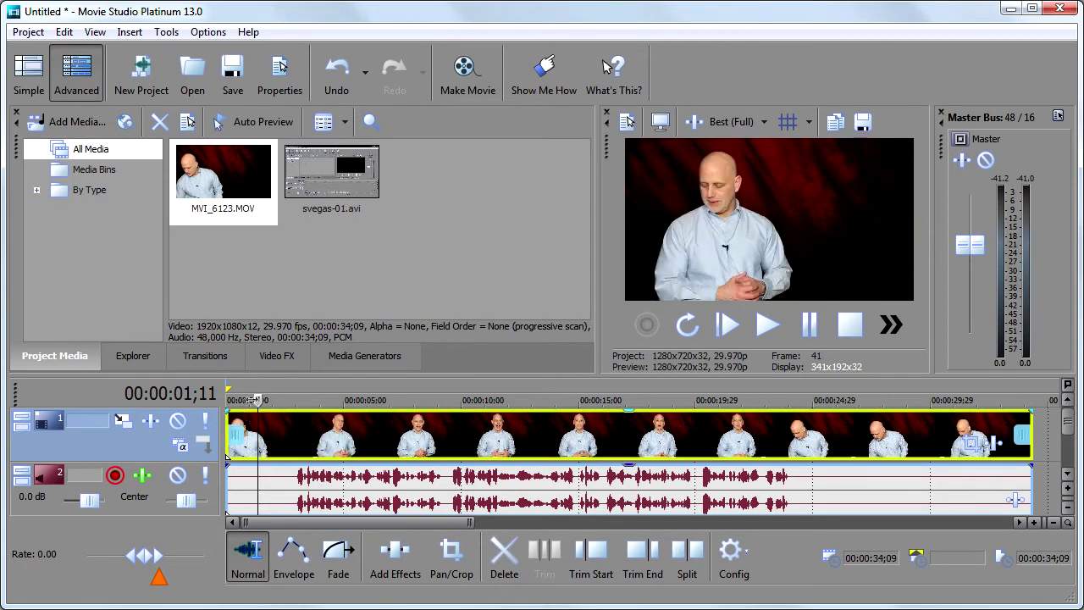
{"action": "left_click_drag", "start_coordinate": [259, 400], "coordinate": [296, 404]}
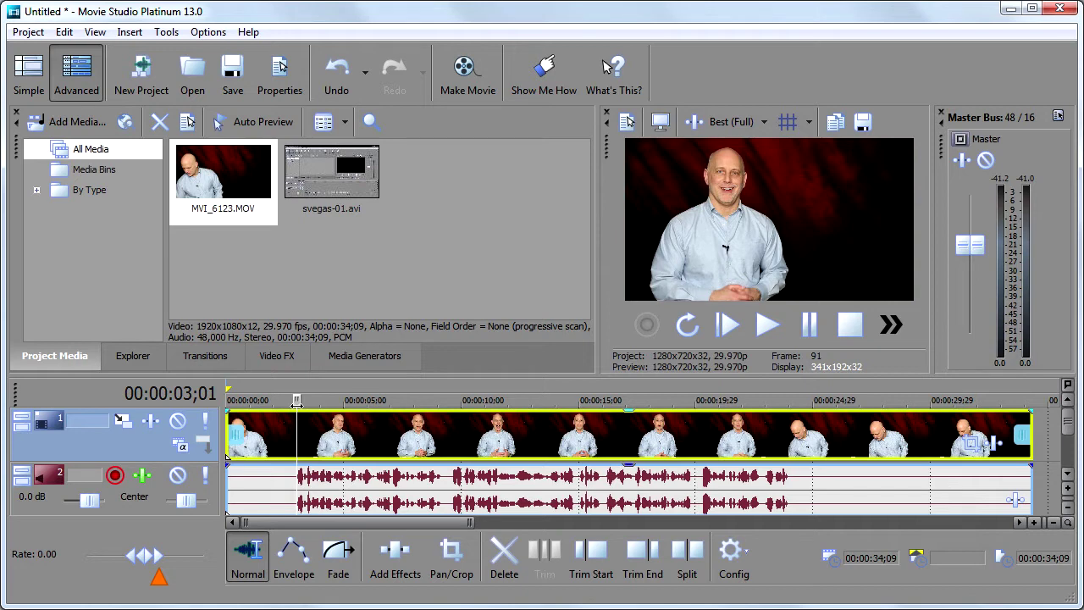
{"action": "key", "text": "s"}
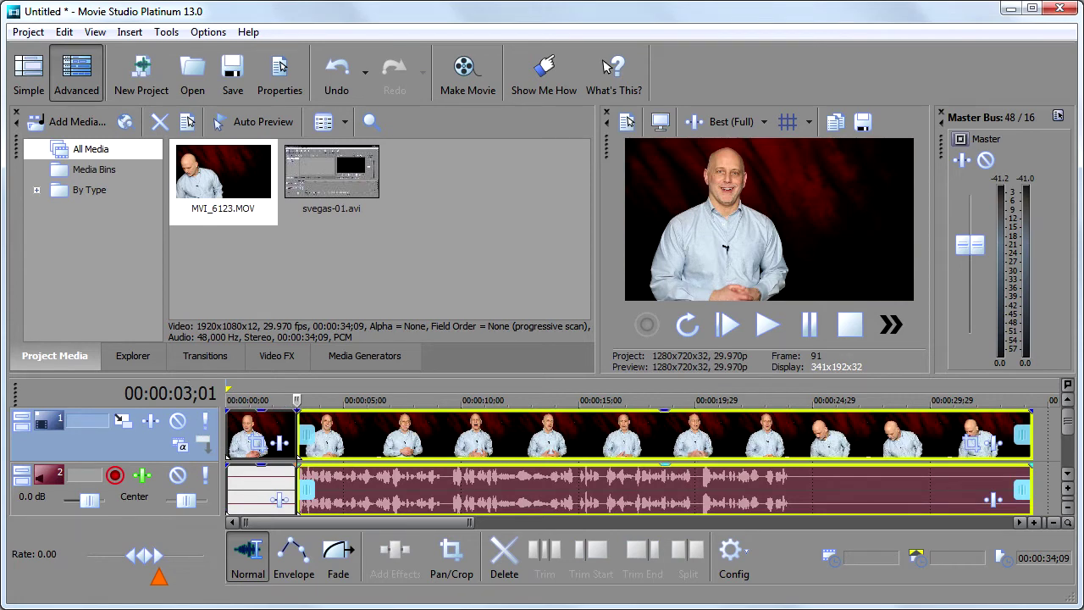
{"action": "key", "text": "ctrl+z"}
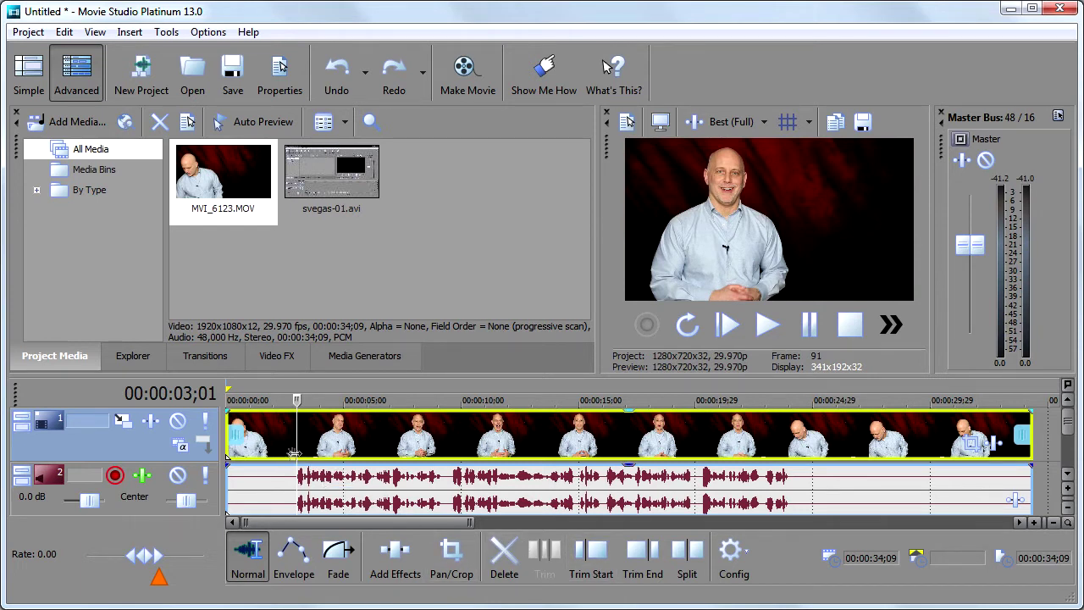
{"action": "left_click", "coordinate": [586, 555]}
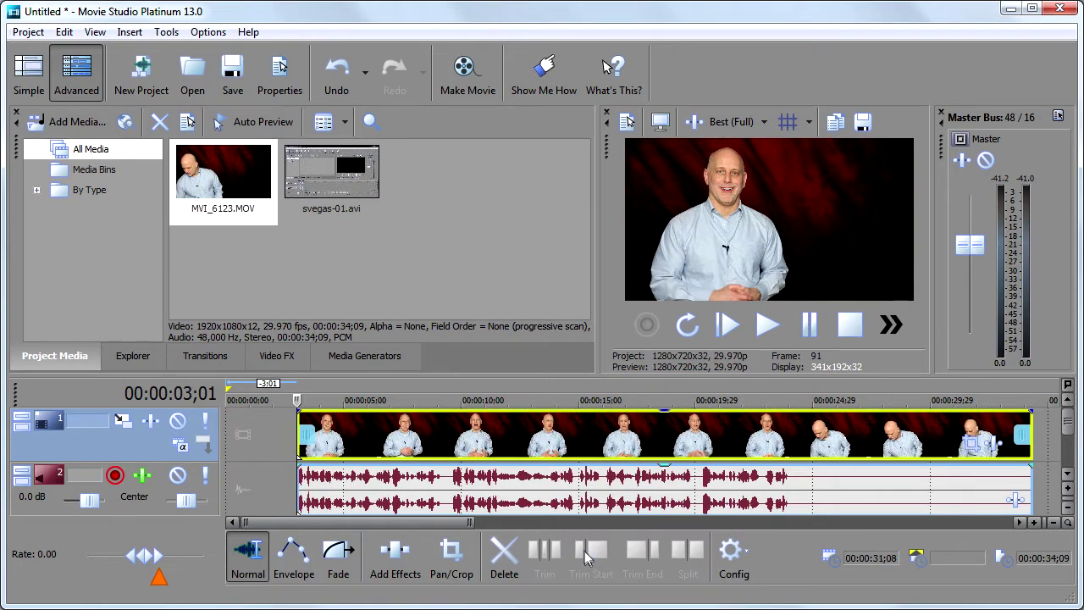
{"action": "key", "text": "ctrl+z"}
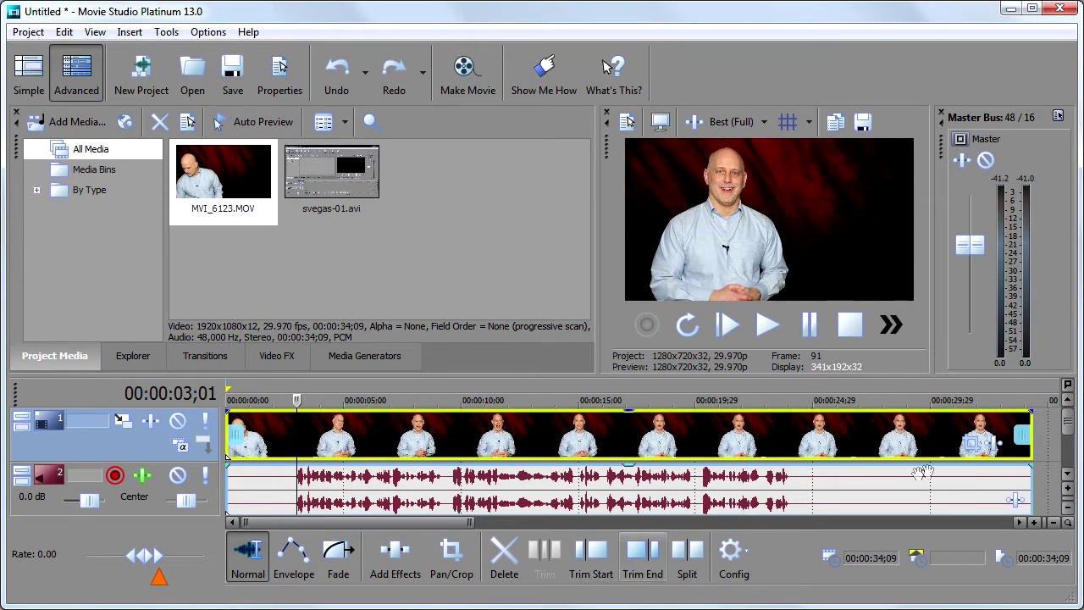
{"action": "left_click", "coordinate": [789, 431]}
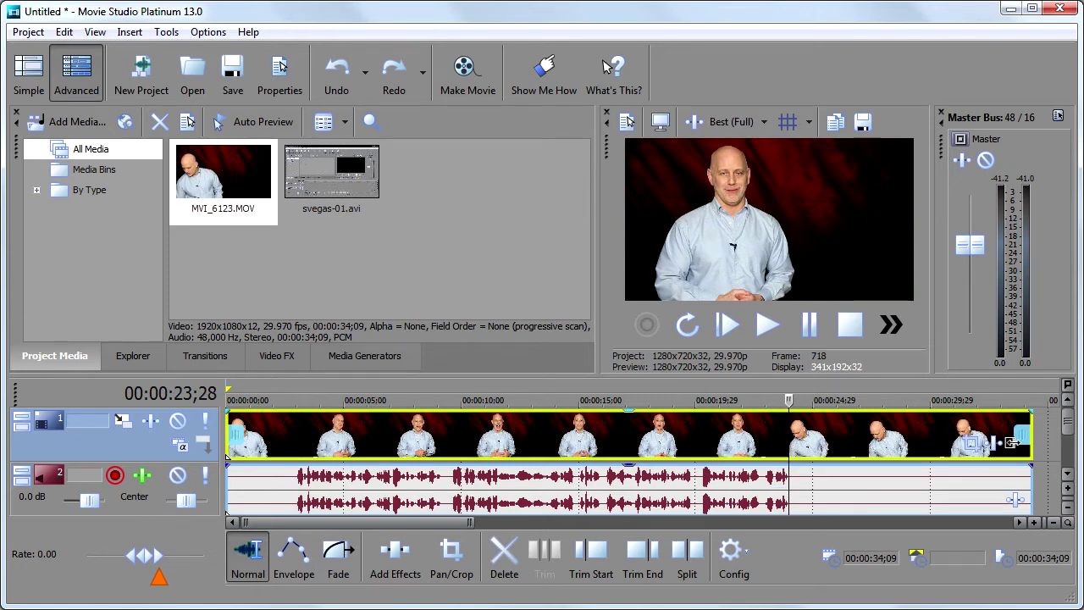
{"action": "left_click", "coordinate": [639, 552]}
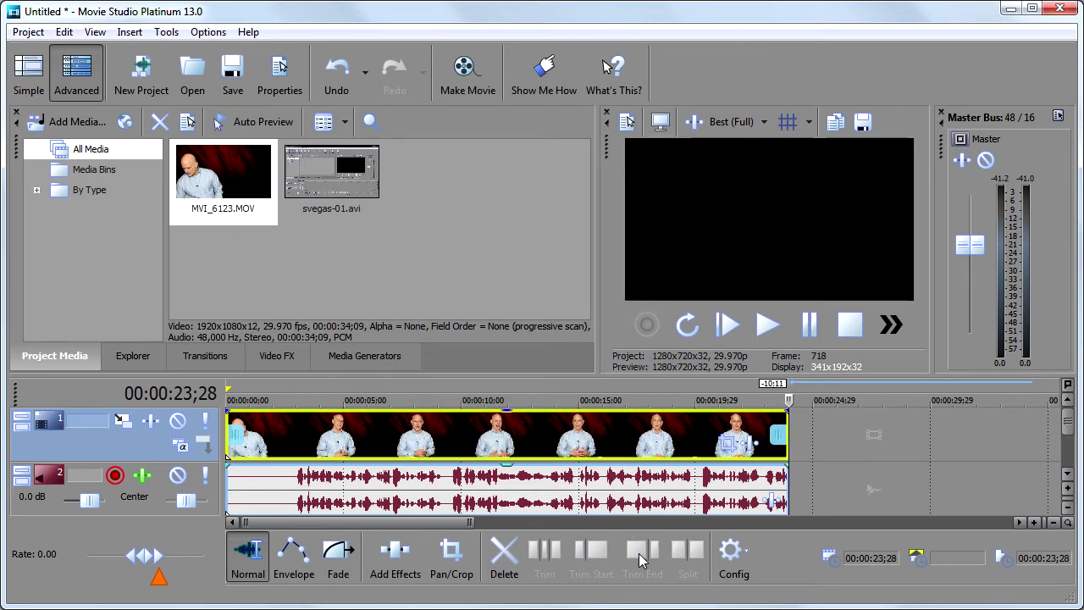
{"action": "key", "text": "ctrl+z"}
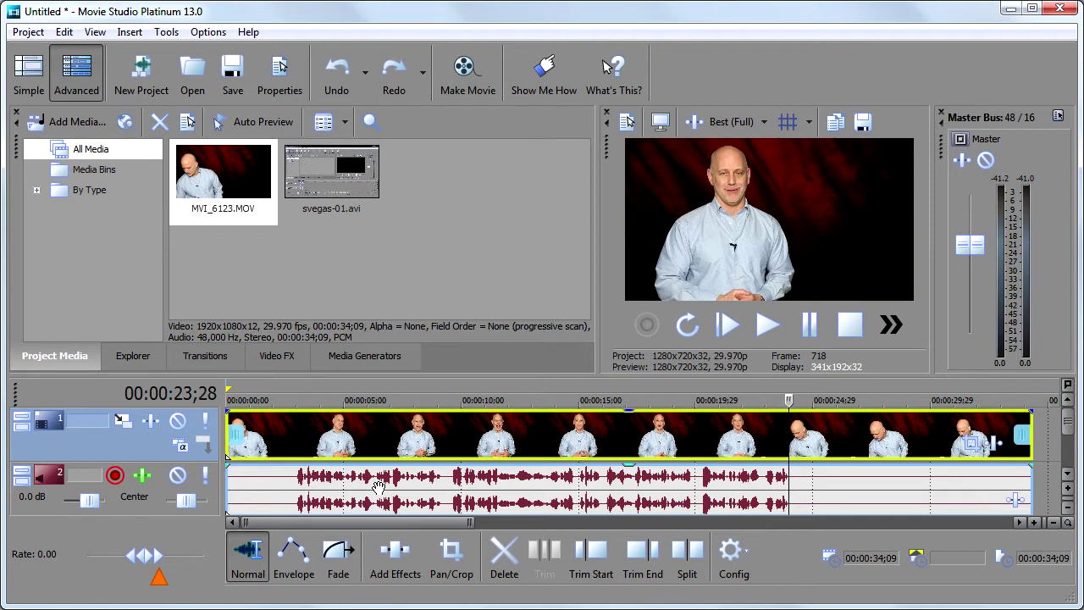
Step: Trim the talking-head clip's start so it begins at 2;21
{"action": "key", "text": "Home"}
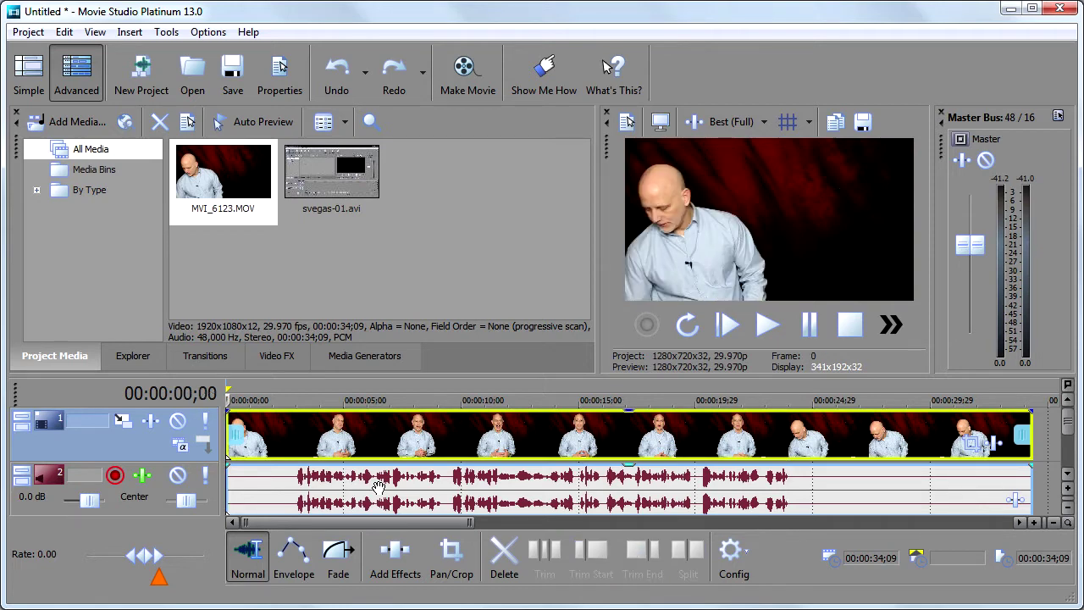
{"action": "left_click", "coordinate": [280, 433]}
{"action": "key", "text": "space"}
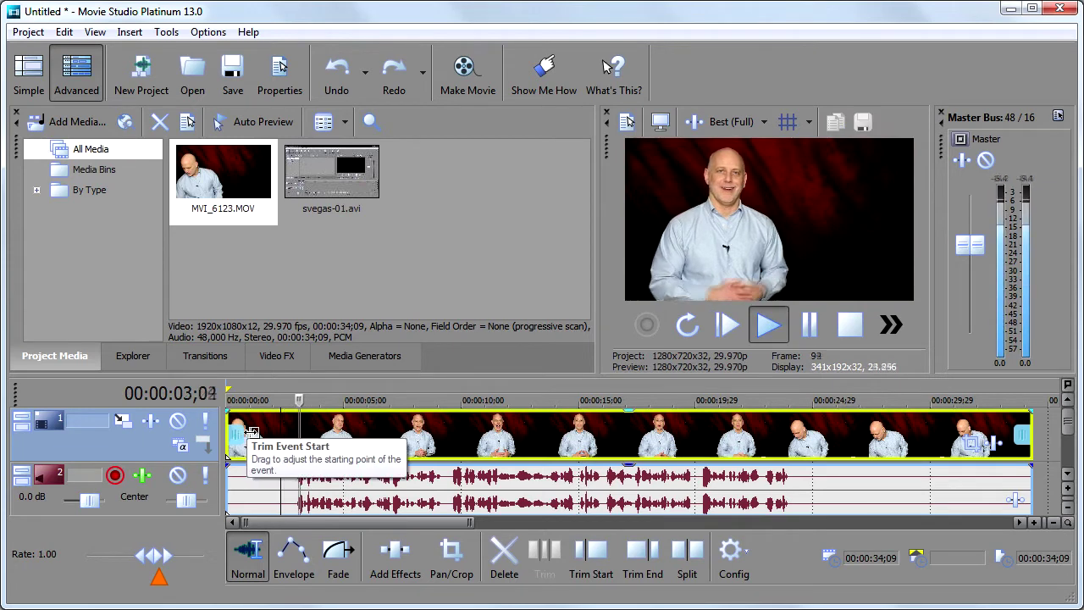
{"action": "key", "text": "space"}
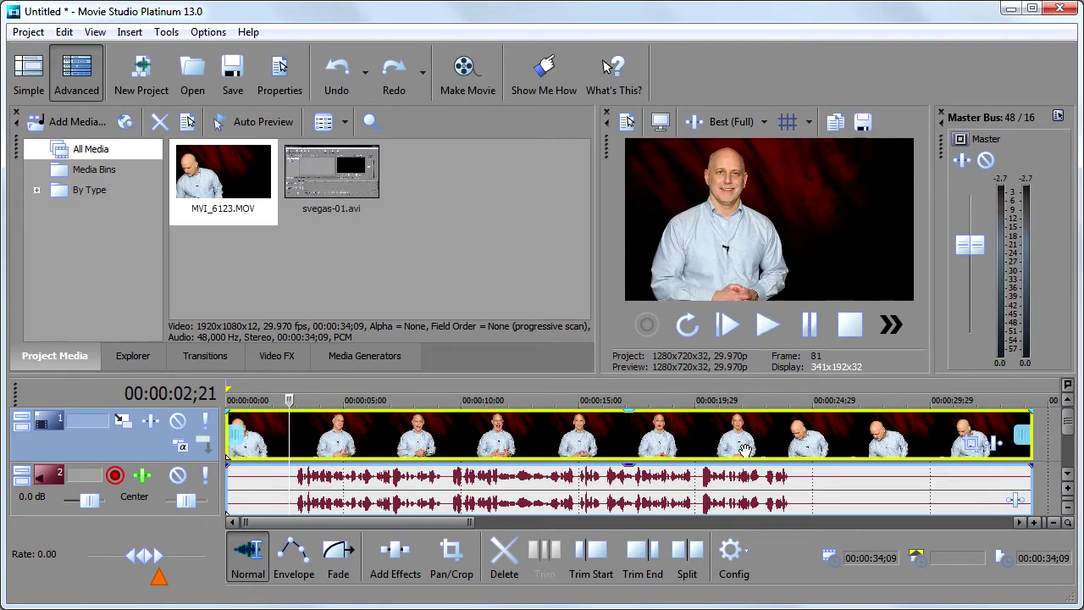
{"action": "left_click", "coordinate": [592, 555]}
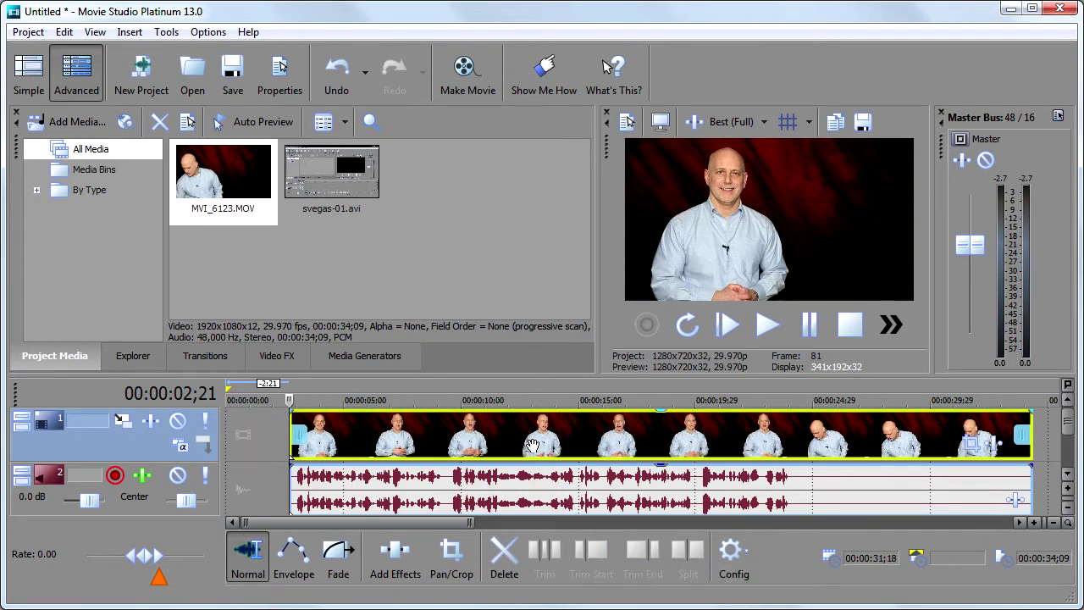
Step: Play from 19;04 and drag the clip's end edge back to 21;29
{"action": "left_click", "coordinate": [675, 444]}
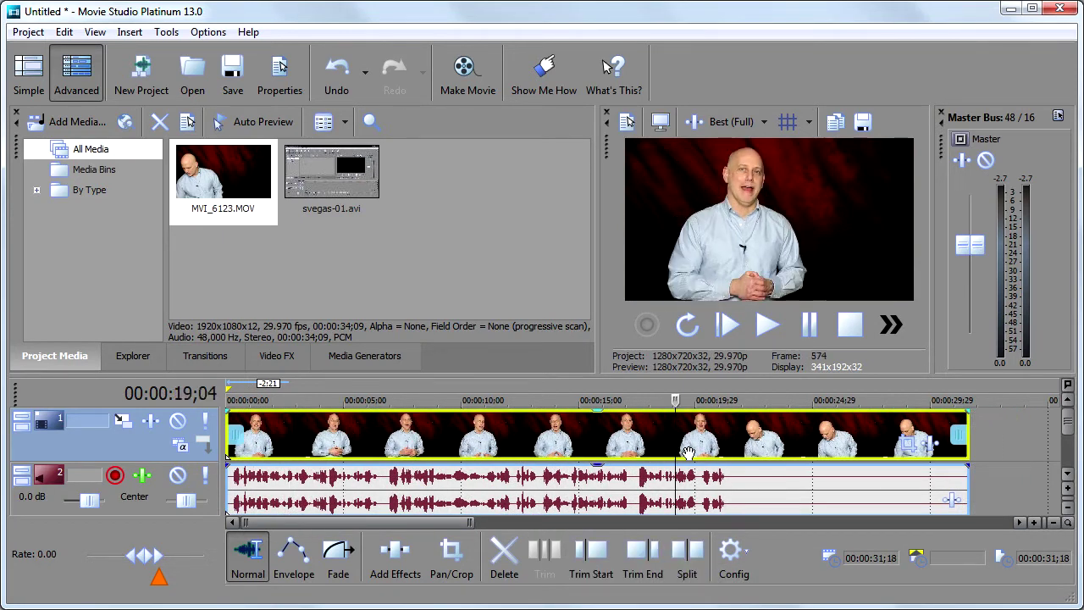
{"action": "key", "text": "space"}
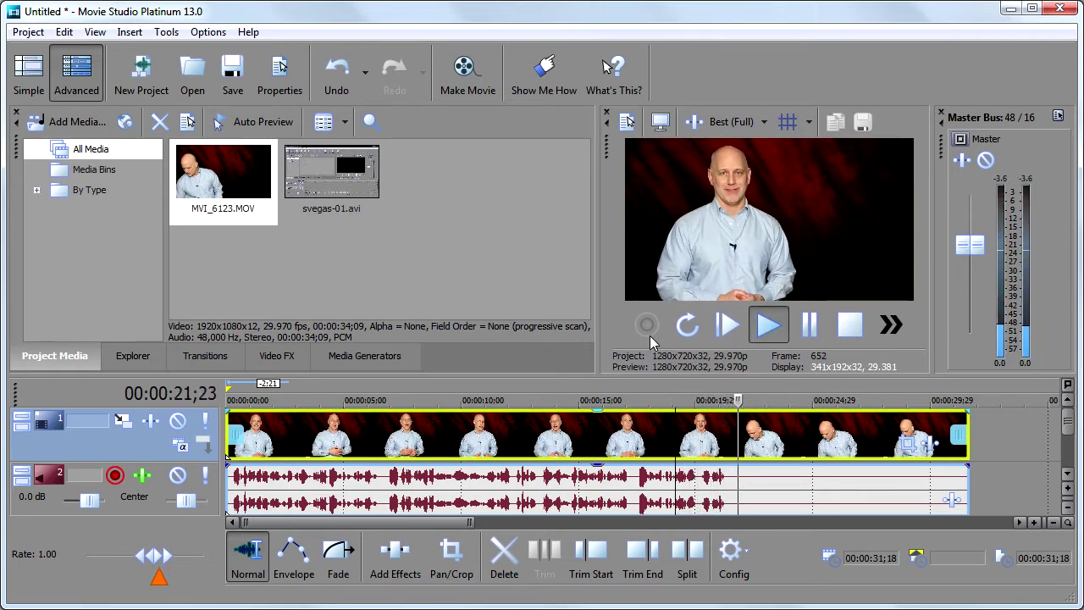
{"action": "key", "text": "Return"}
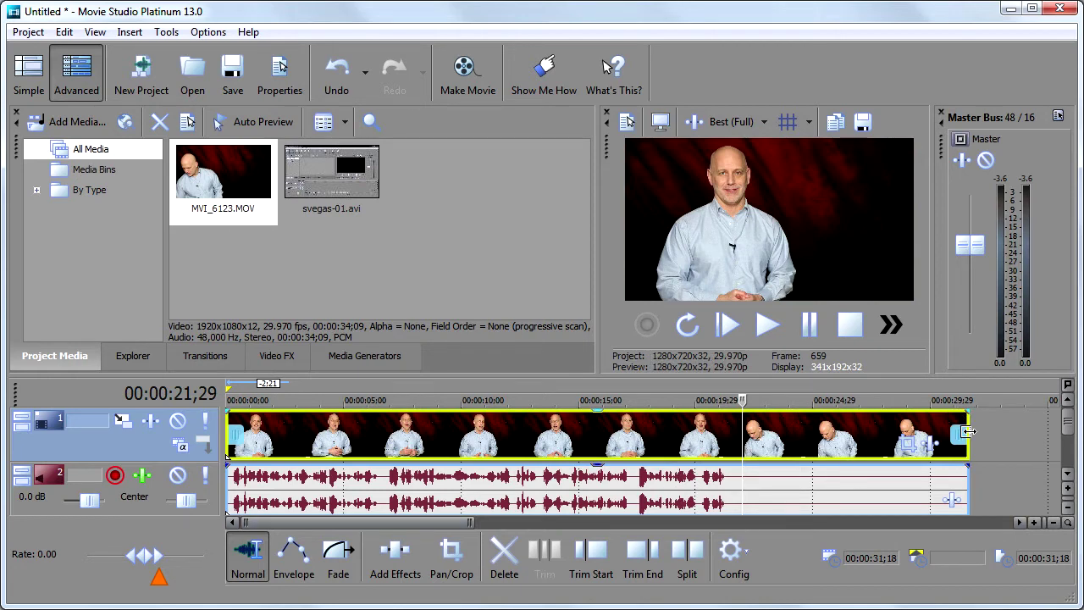
{"action": "left_click_drag", "start_coordinate": [968, 431], "coordinate": [741, 431]}
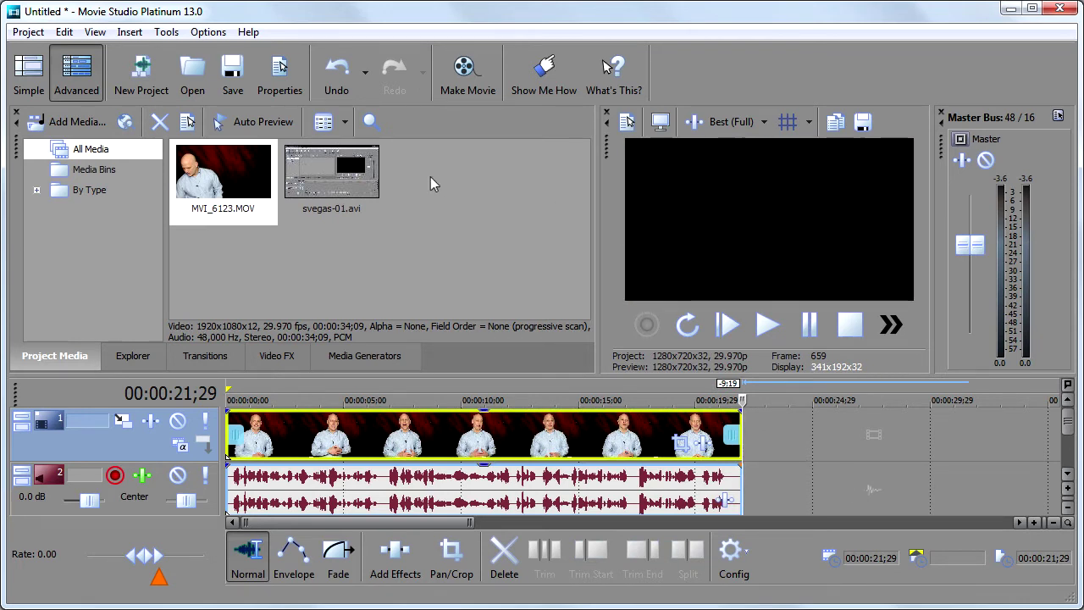
Step: Drop svegas-01.avi onto the timeline right after the talking-head clip
{"action": "left_click", "coordinate": [339, 182]}
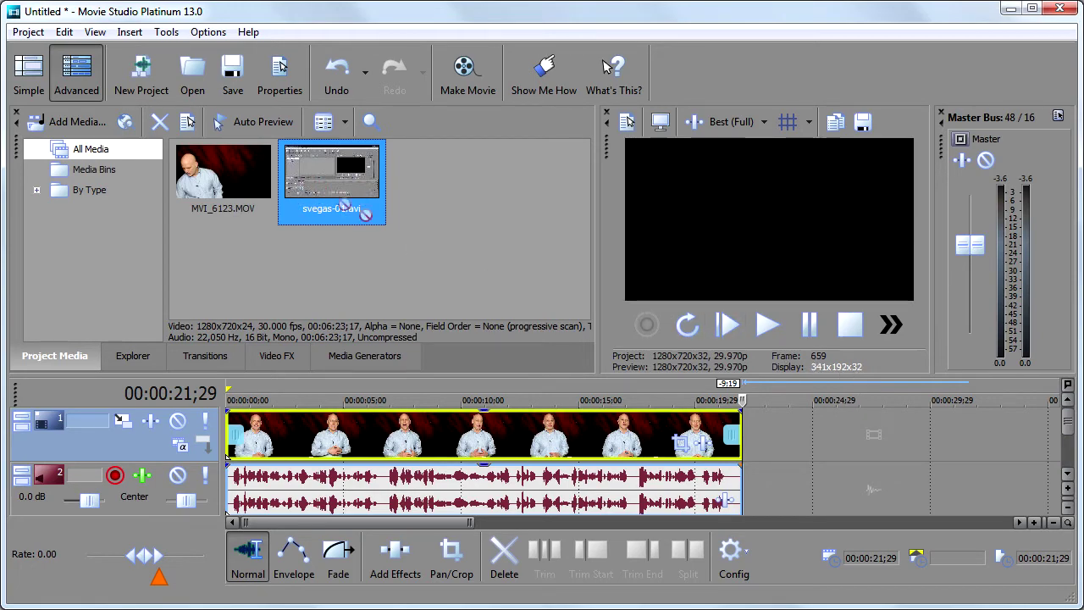
{"action": "left_click_drag", "start_coordinate": [343, 203], "coordinate": [768, 443]}
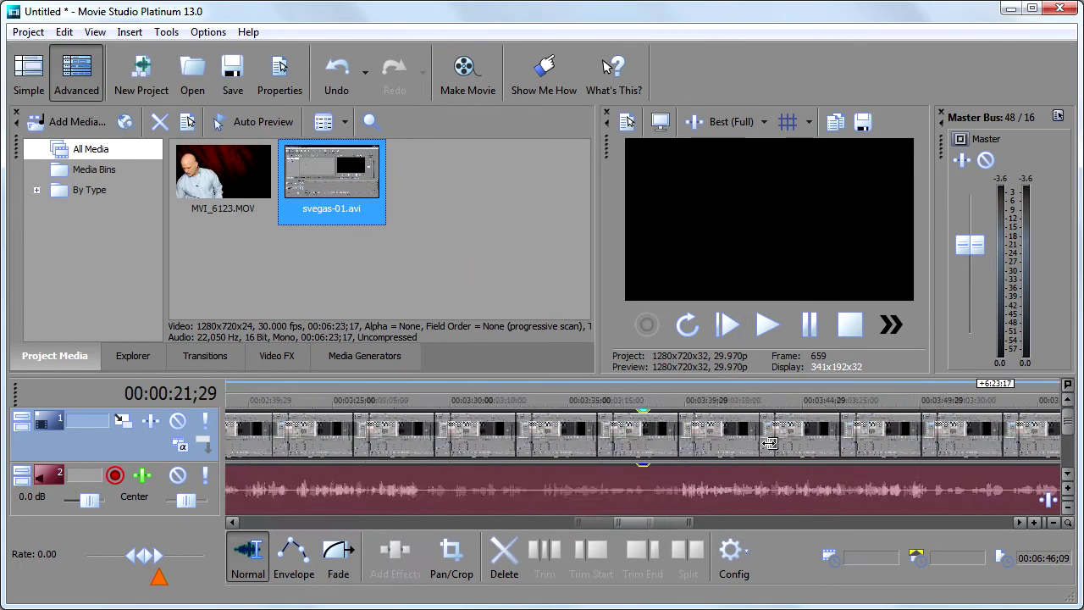
{"action": "left_click_drag", "start_coordinate": [971, 523], "coordinate": [309, 555]}
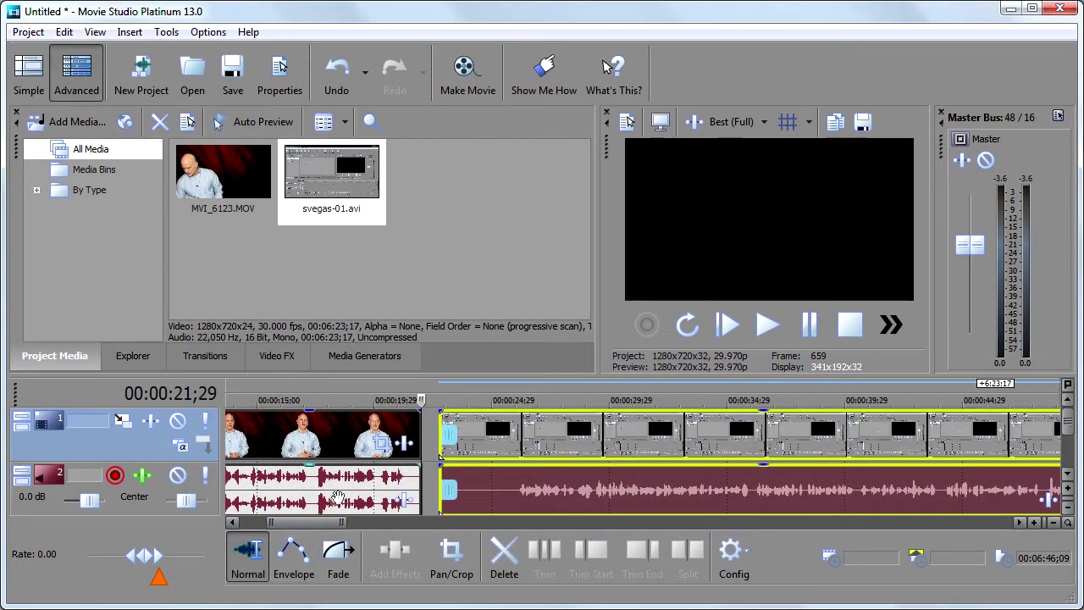
Step: Preview the join from 19;11 and the svegas section, then delete the svegas clip
{"action": "left_click", "coordinate": [360, 398]}
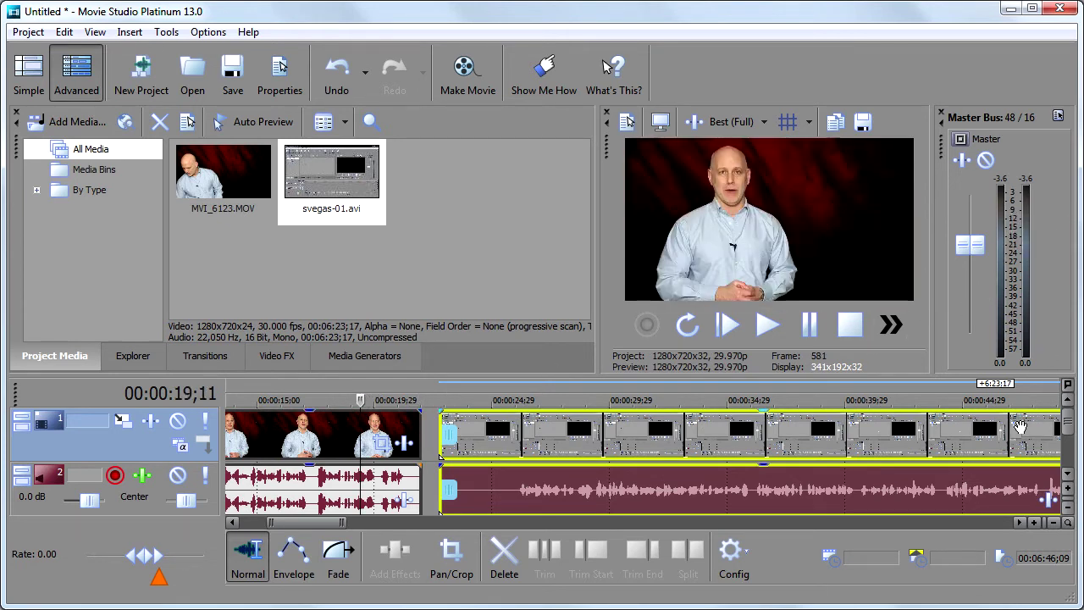
{"action": "key", "text": "space"}
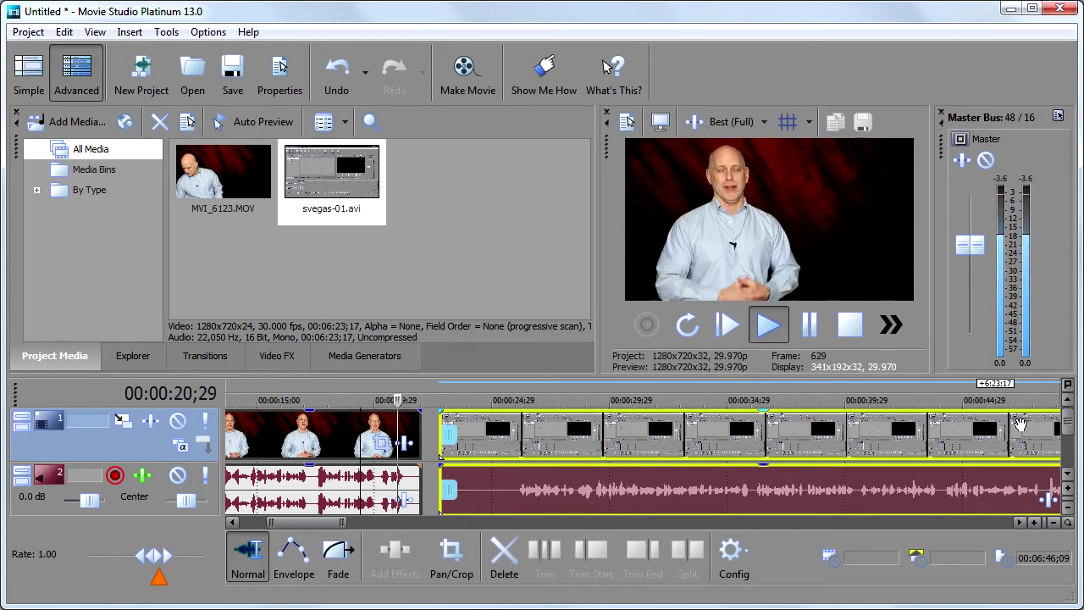
{"action": "key", "text": "space"}
{"action": "left_click", "coordinate": [555, 413]}
{"action": "key", "text": "space"}
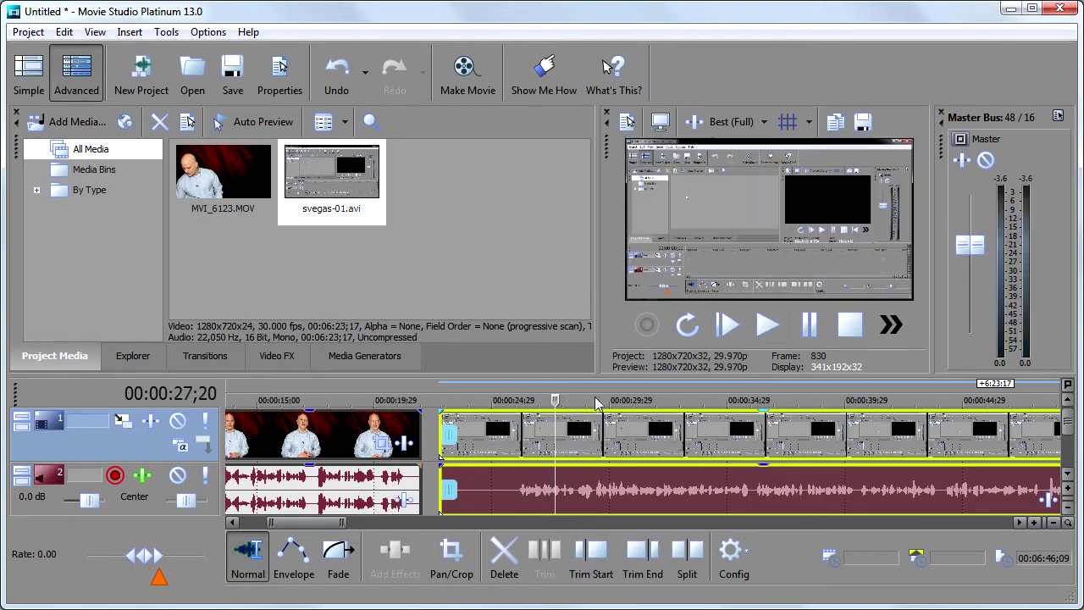
{"action": "key", "text": "space"}
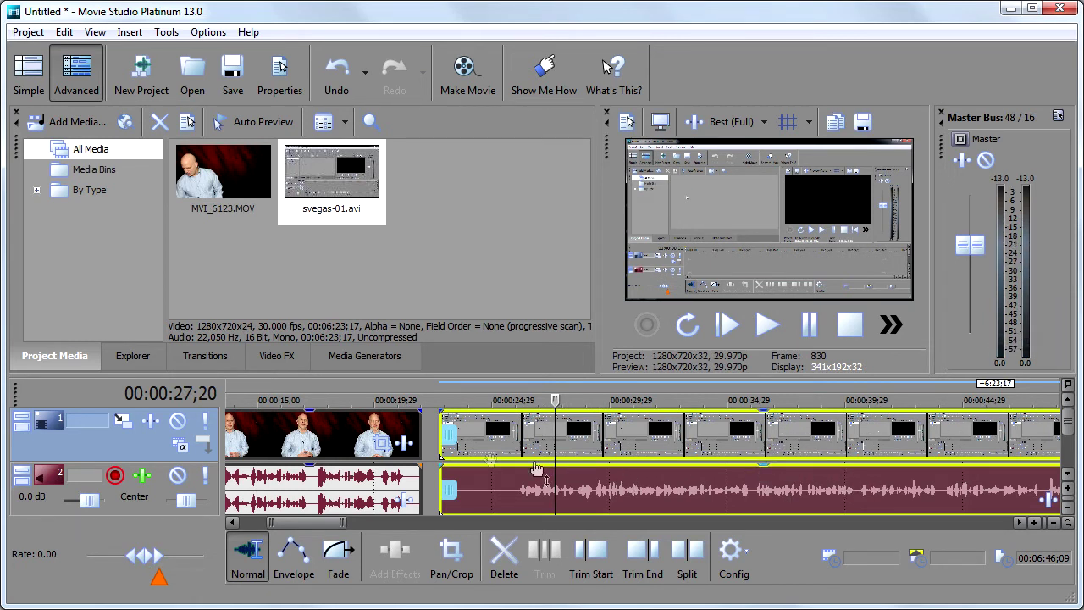
{"action": "left_click", "coordinate": [508, 444]}
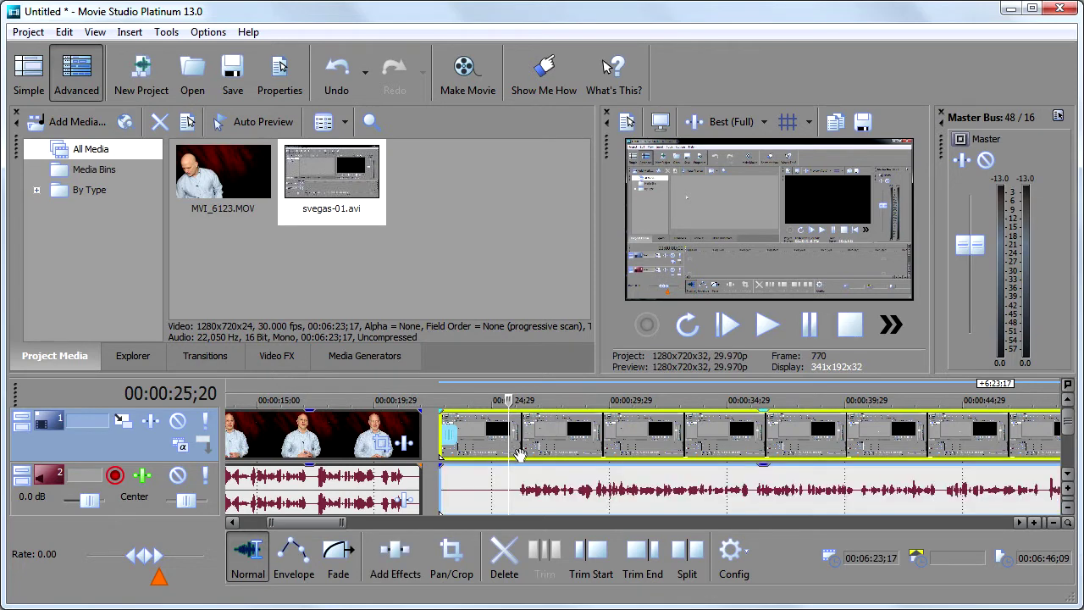
{"action": "key", "text": "Delete"}
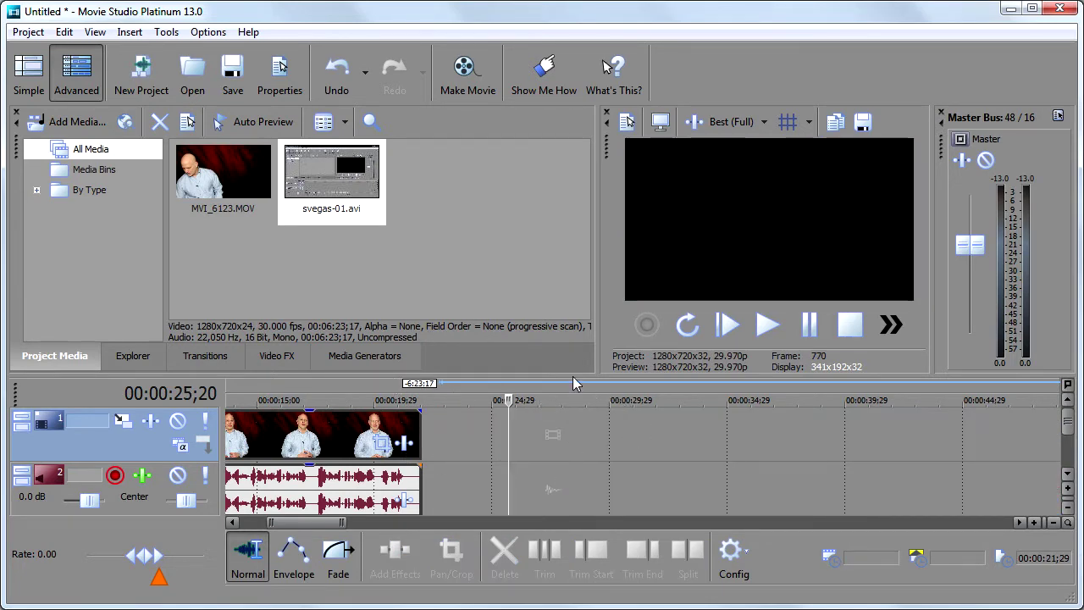
Step: Enlarge the timeline and drop svegas-01.avi onto new tracks 3 and 4 below, starting at 21;29
{"action": "left_click_drag", "start_coordinate": [571, 374], "coordinate": [568, 282]}
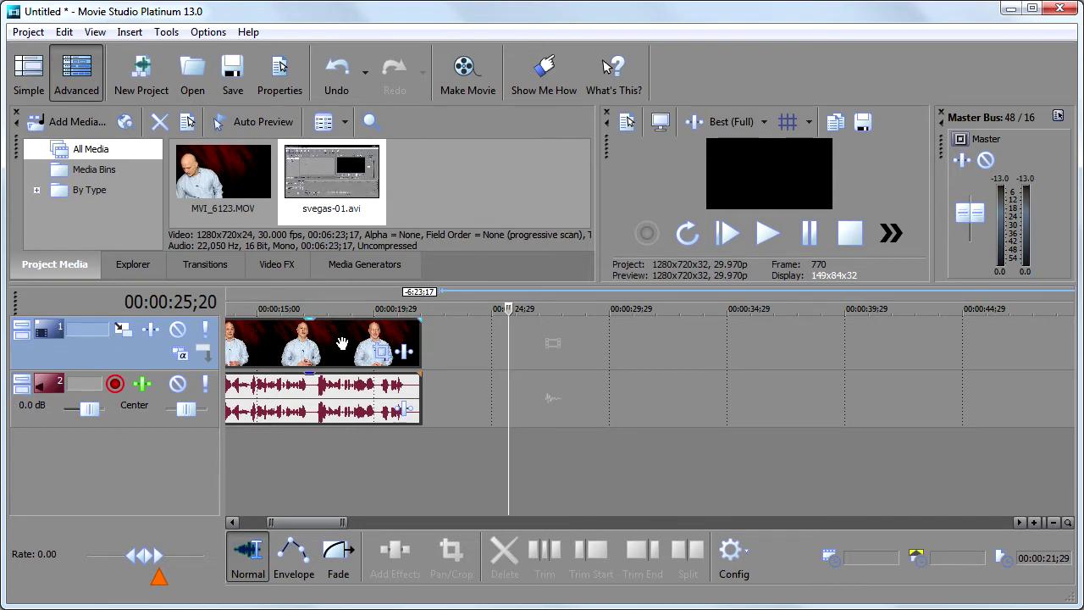
{"action": "left_click_drag", "start_coordinate": [332, 178], "coordinate": [435, 465]}
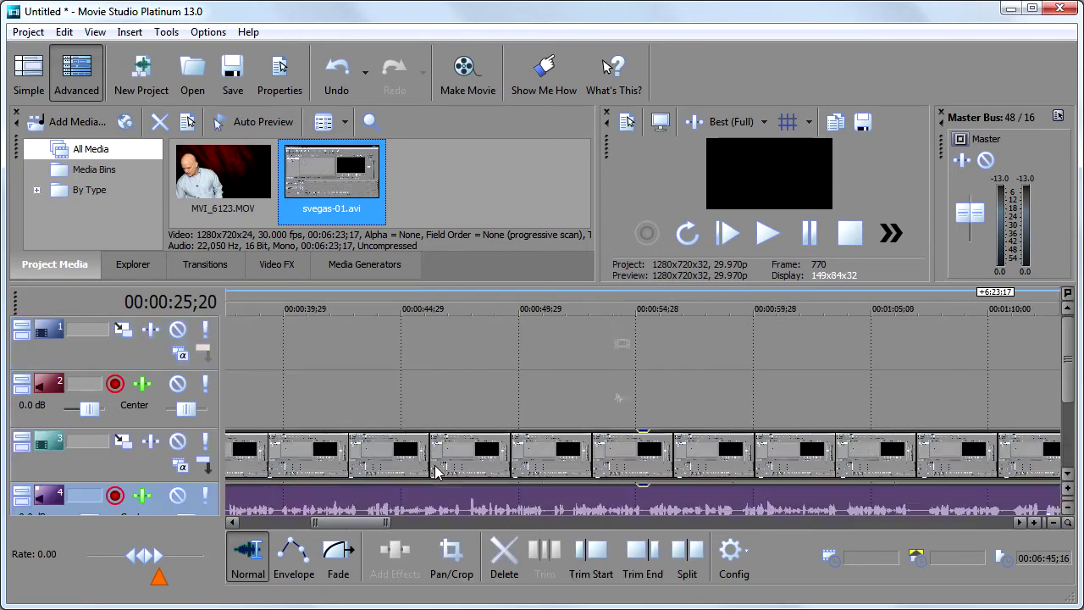
{"action": "left_click_drag", "start_coordinate": [982, 524], "coordinate": [269, 530]}
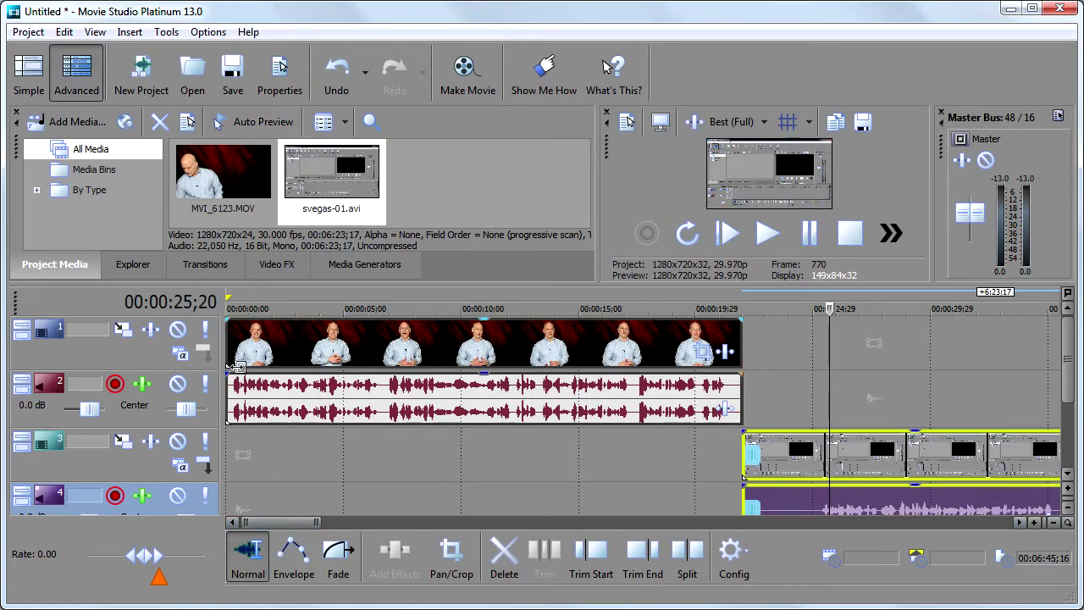
{"action": "left_click", "coordinate": [310, 398]}
{"action": "left_click", "coordinate": [807, 509]}
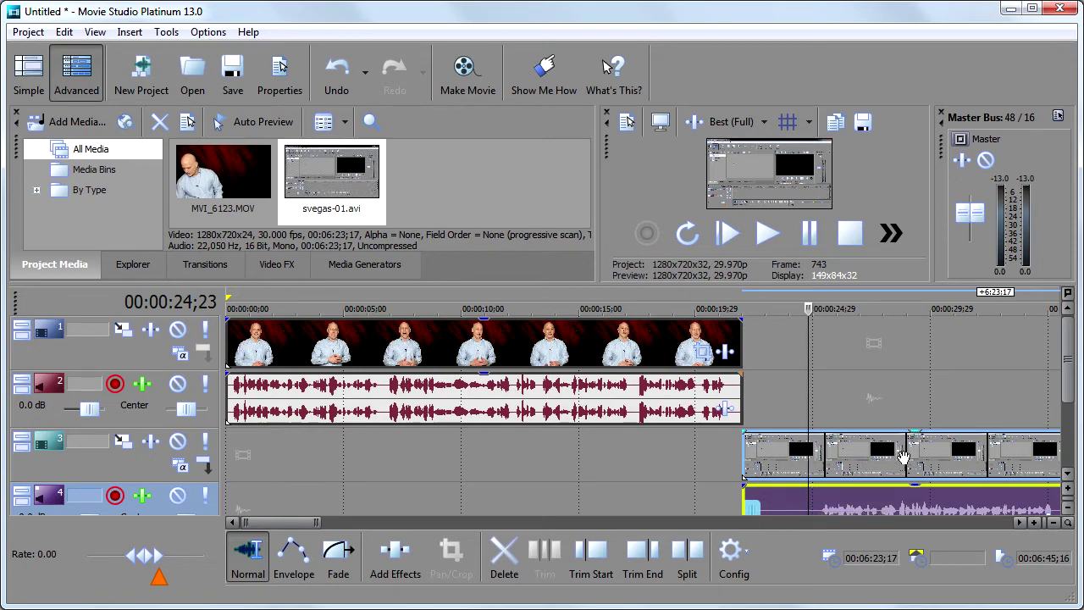
Step: Preview from 26;13 and reposition the talking-head clip to end at 21;29, just before svegas-01.avi
{"action": "left_click_drag", "start_coordinate": [297, 525], "coordinate": [317, 525]}
{"action": "left_click", "coordinate": [612, 354]}
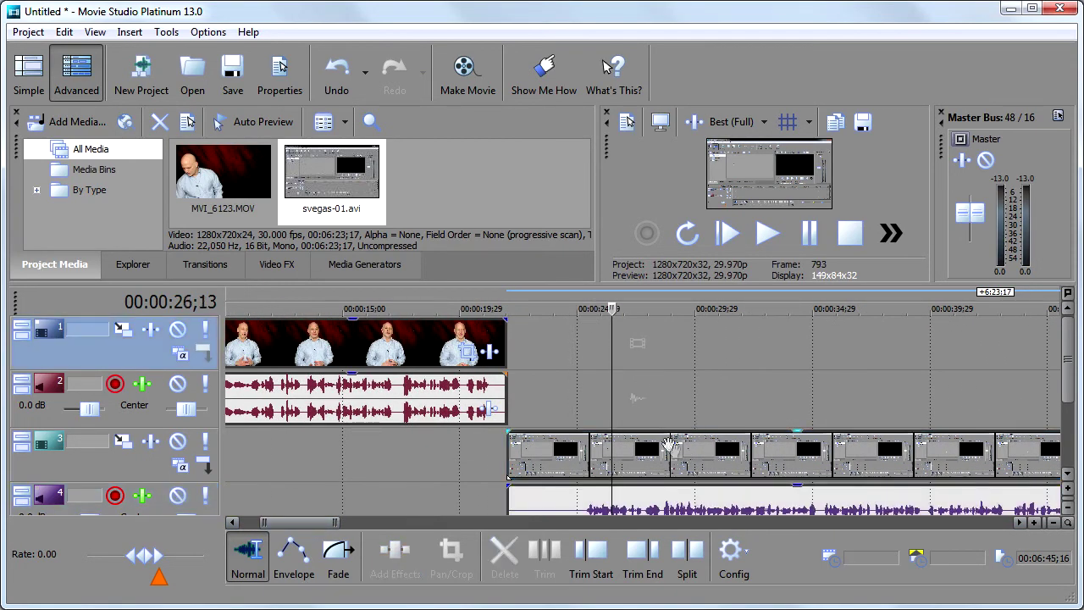
{"action": "key", "text": "space"}
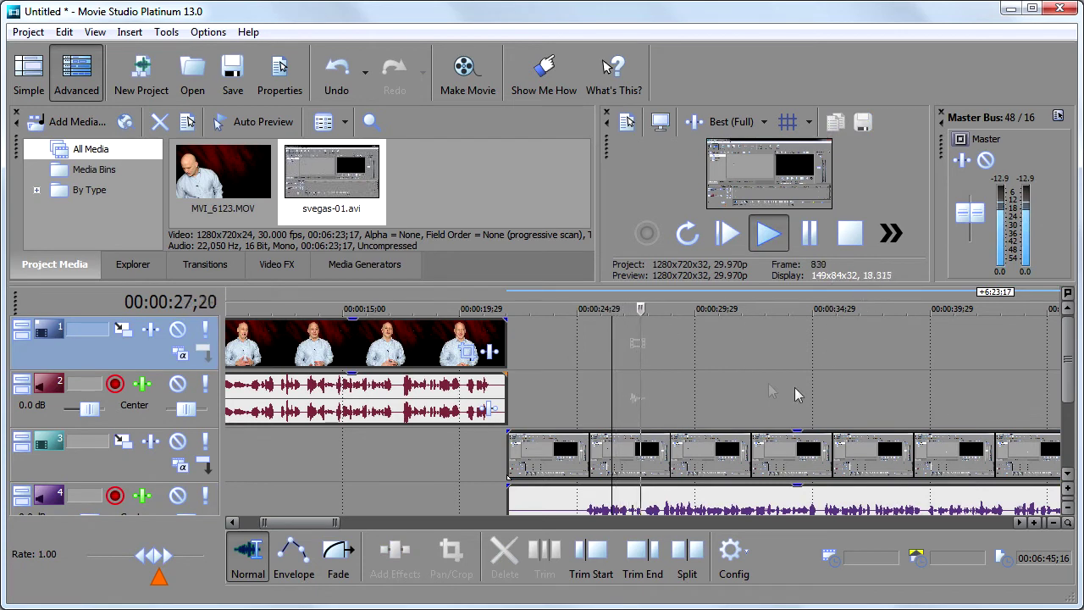
{"action": "key", "text": "space"}
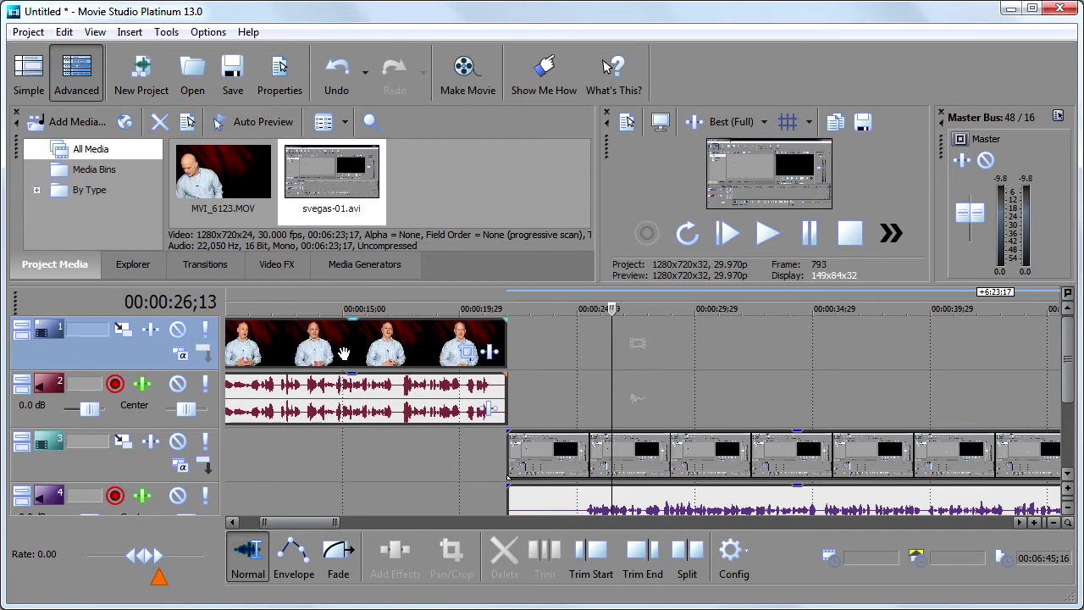
{"action": "left_click_drag", "start_coordinate": [292, 350], "coordinate": [546, 351]}
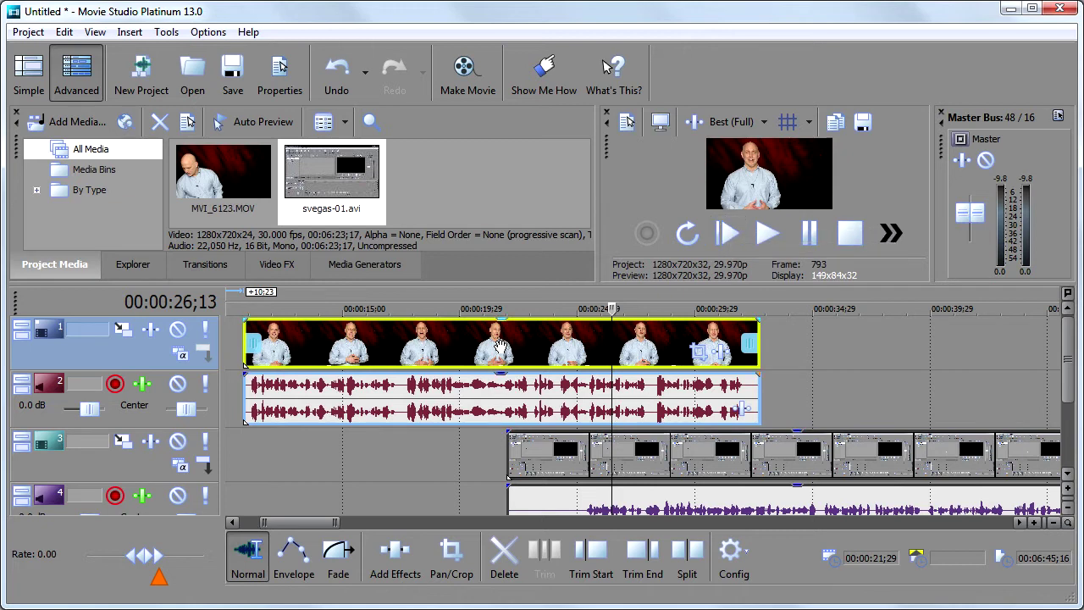
{"action": "left_click_drag", "start_coordinate": [497, 347], "coordinate": [222, 352]}
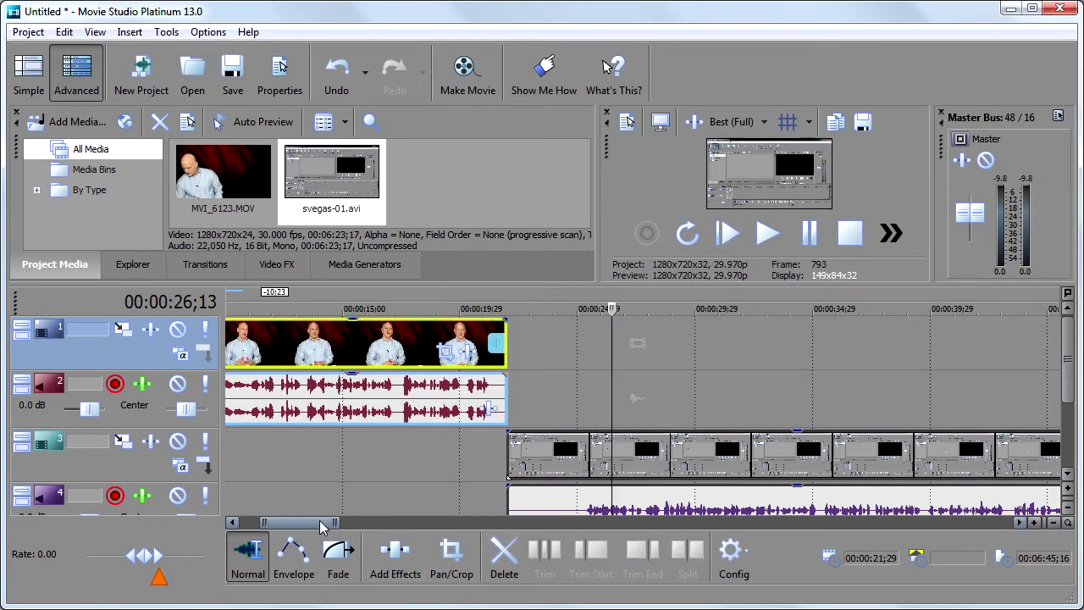
{"action": "left_click_drag", "start_coordinate": [327, 524], "coordinate": [308, 527]}
Step: Delete the svegas-01.avi event from track 3 and enlarge the video preview area
{"action": "left_click", "coordinate": [730, 464]}
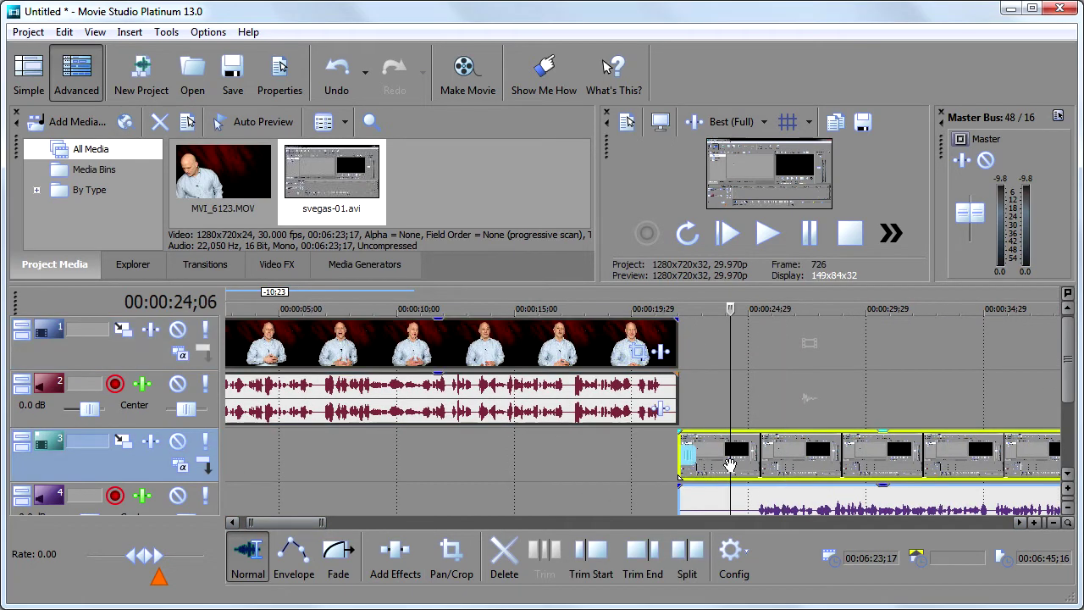
{"action": "key", "text": "Delete"}
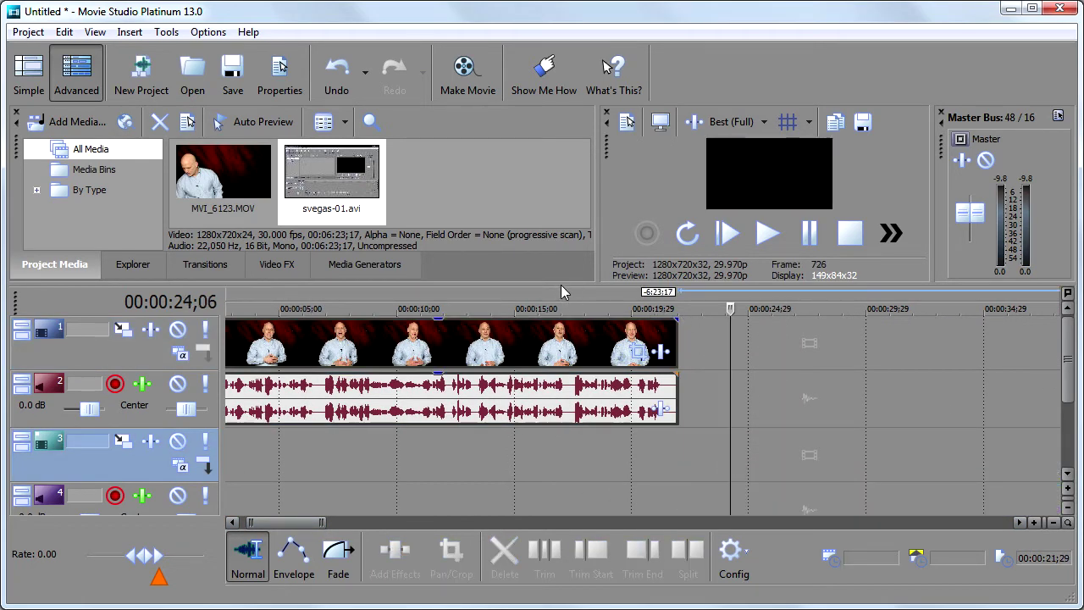
{"action": "left_click_drag", "start_coordinate": [559, 282], "coordinate": [555, 373]}
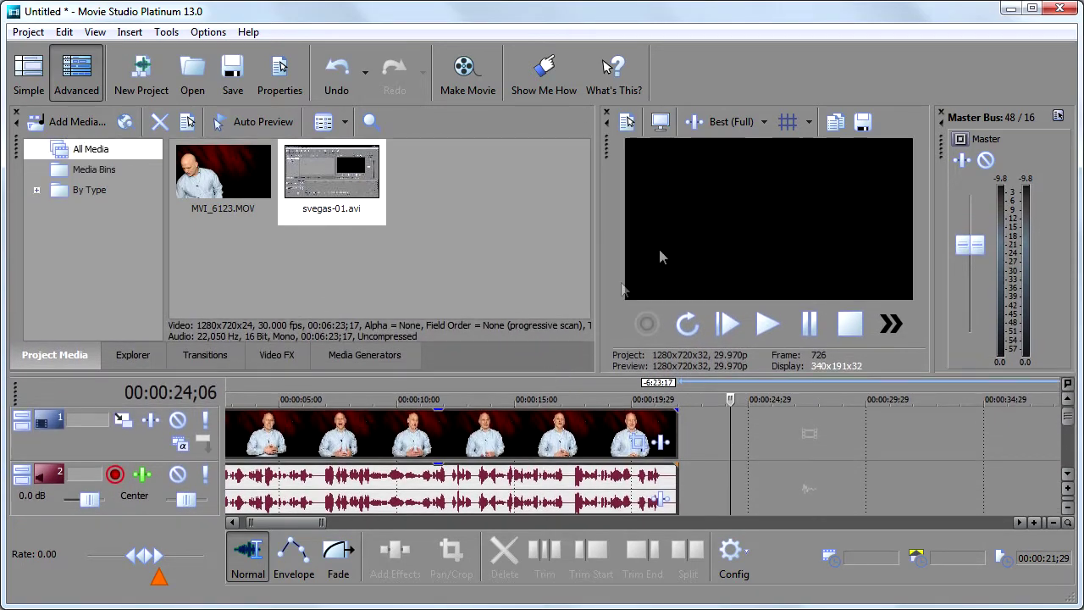
Step: Play back the talking-head clip from about 7 seconds and stop
{"action": "left_click", "coordinate": [327, 393]}
{"action": "scroll", "coordinate": [333, 393], "scroll_direction": "up", "scroll_amount": 3}
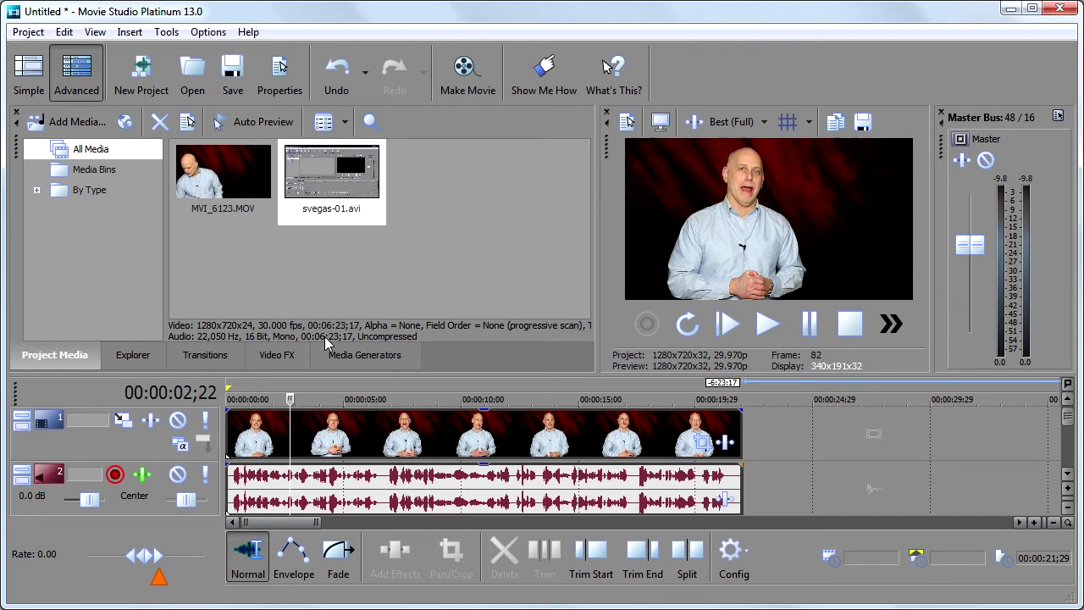
{"action": "key", "text": "space"}
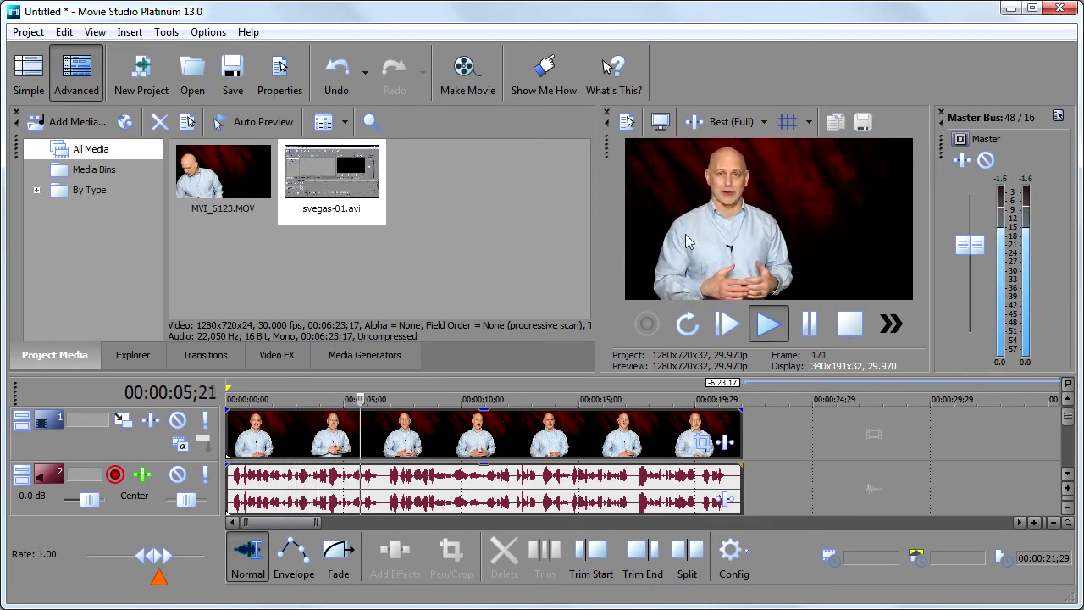
{"action": "key", "text": "space"}
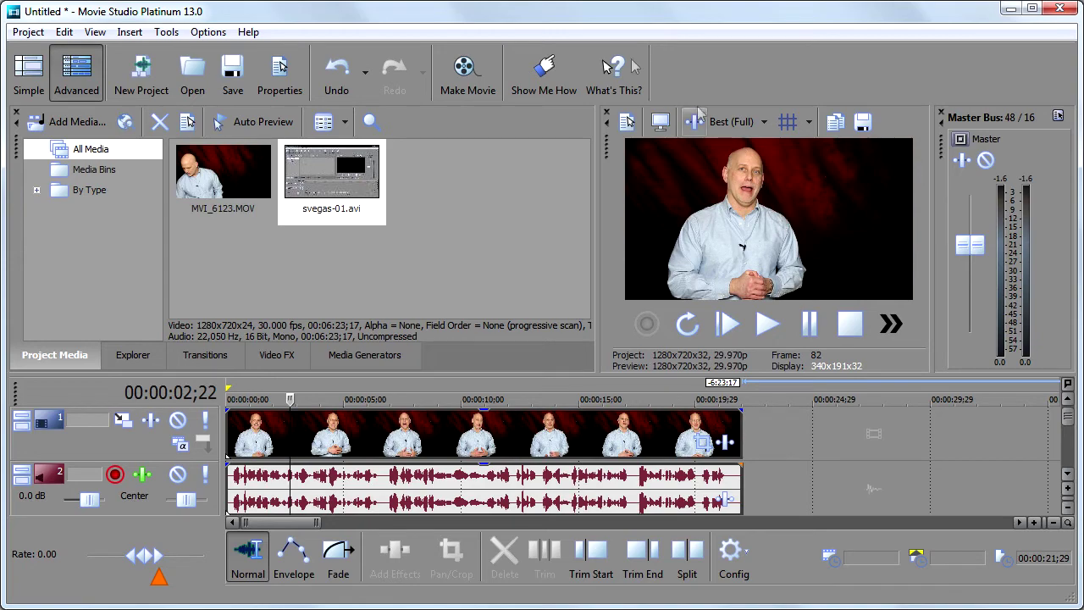
{"action": "left_click", "coordinate": [28, 32]}
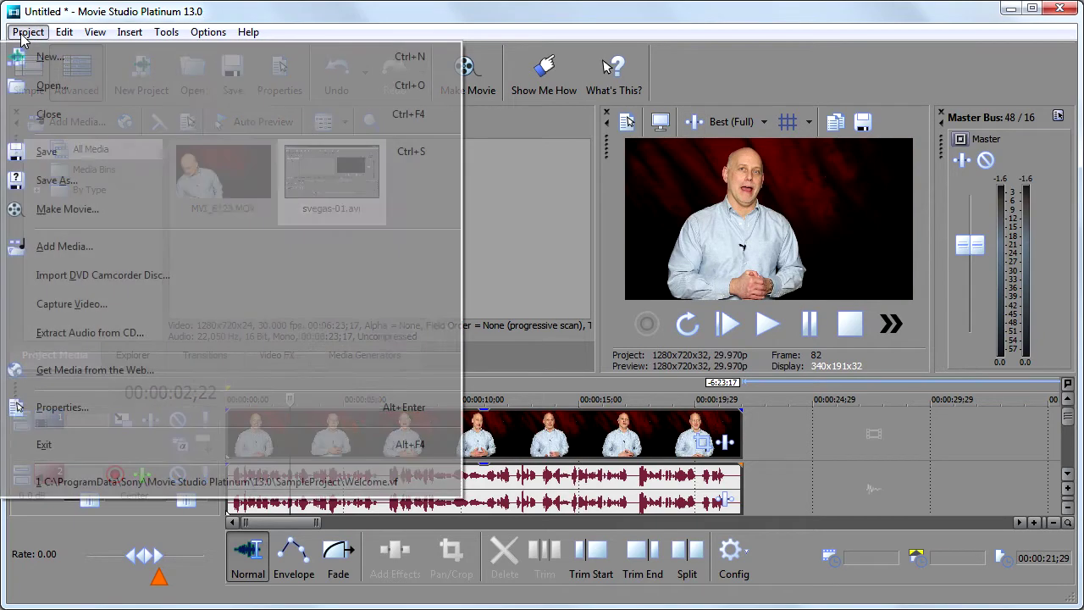
{"action": "left_click", "coordinate": [61, 407]}
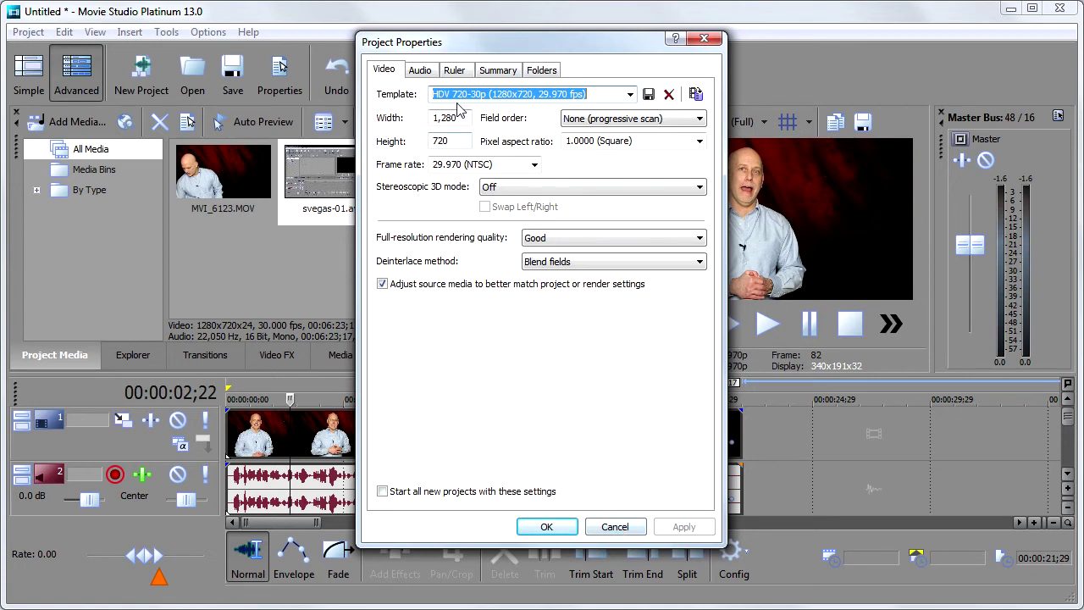
{"action": "left_click", "coordinate": [615, 526]}
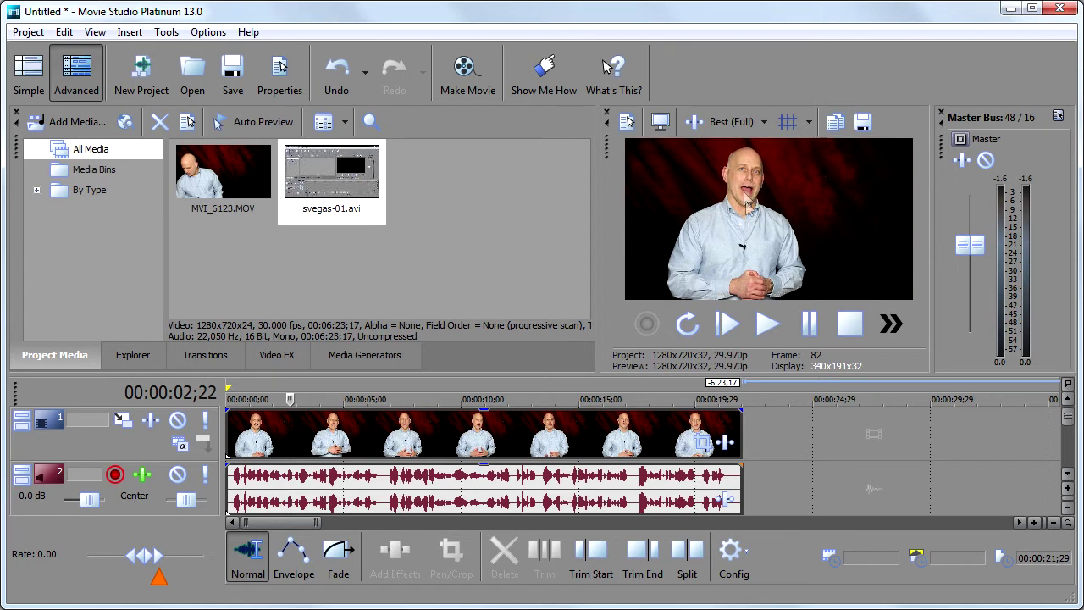
{"action": "left_click", "coordinate": [762, 124]}
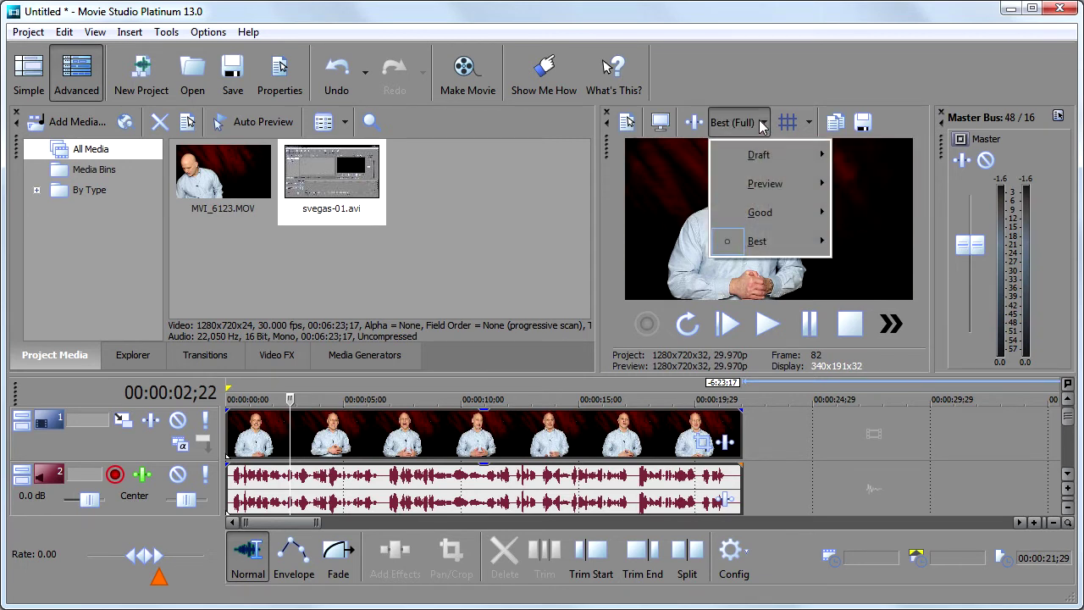
{"action": "mouse_move", "coordinate": [772, 163]}
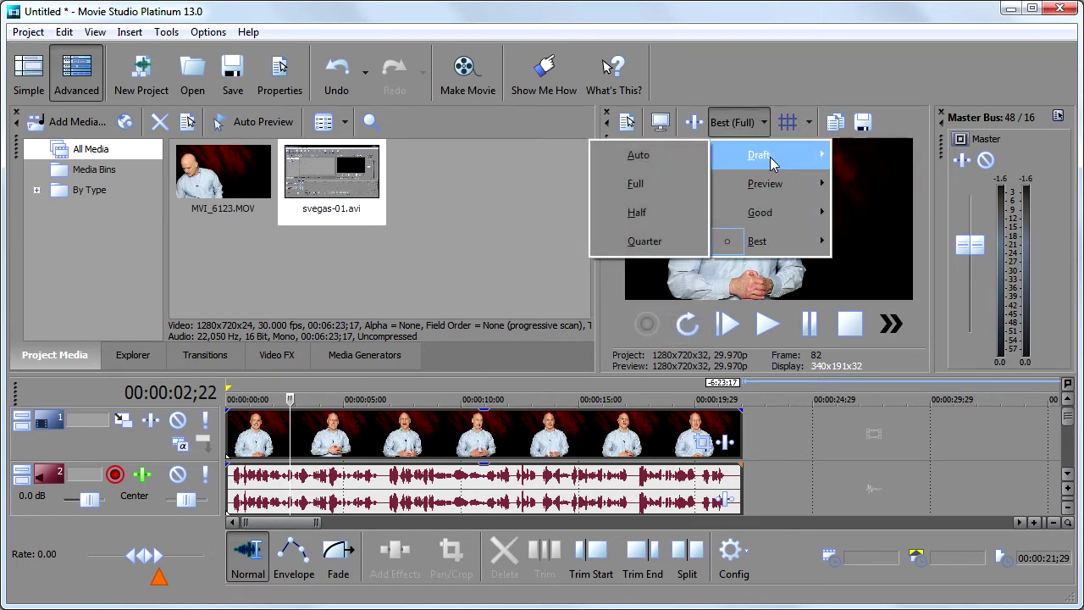
{"action": "left_click", "coordinate": [647, 212]}
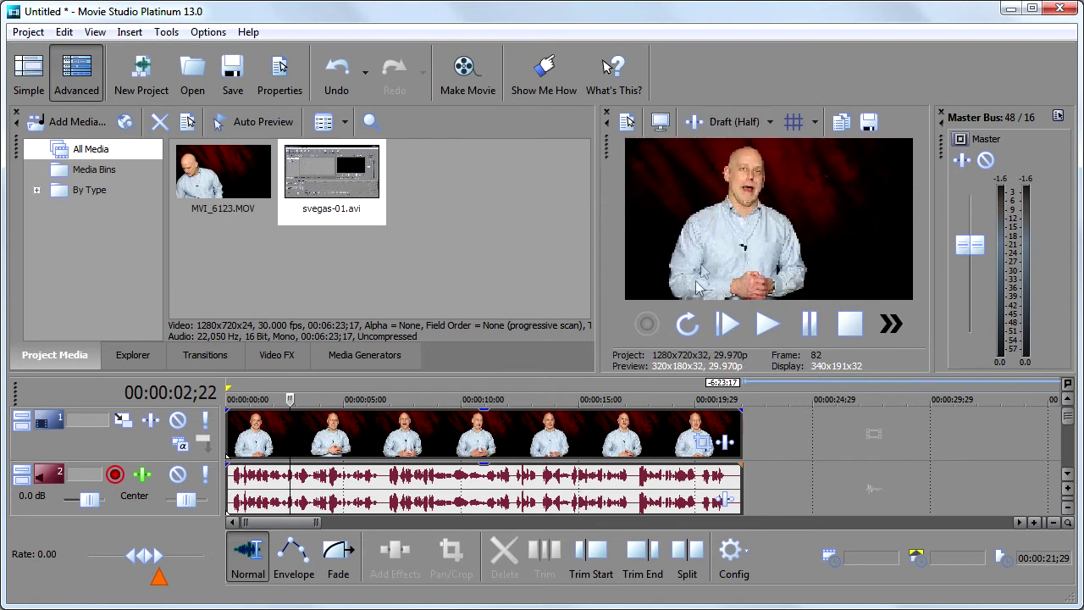
{"action": "left_click", "coordinate": [767, 323]}
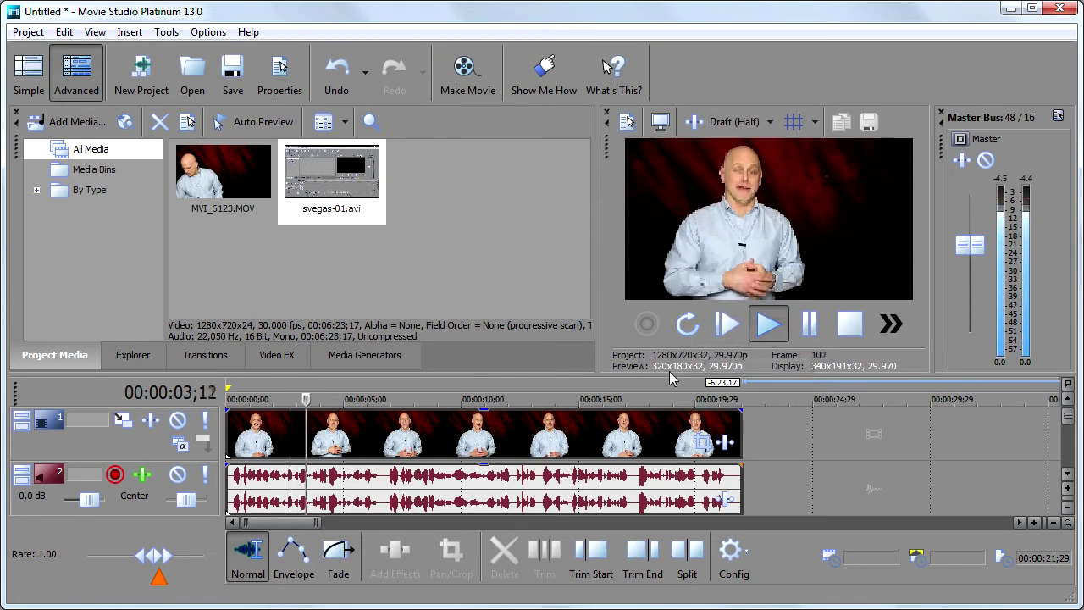
{"action": "key", "text": "space"}
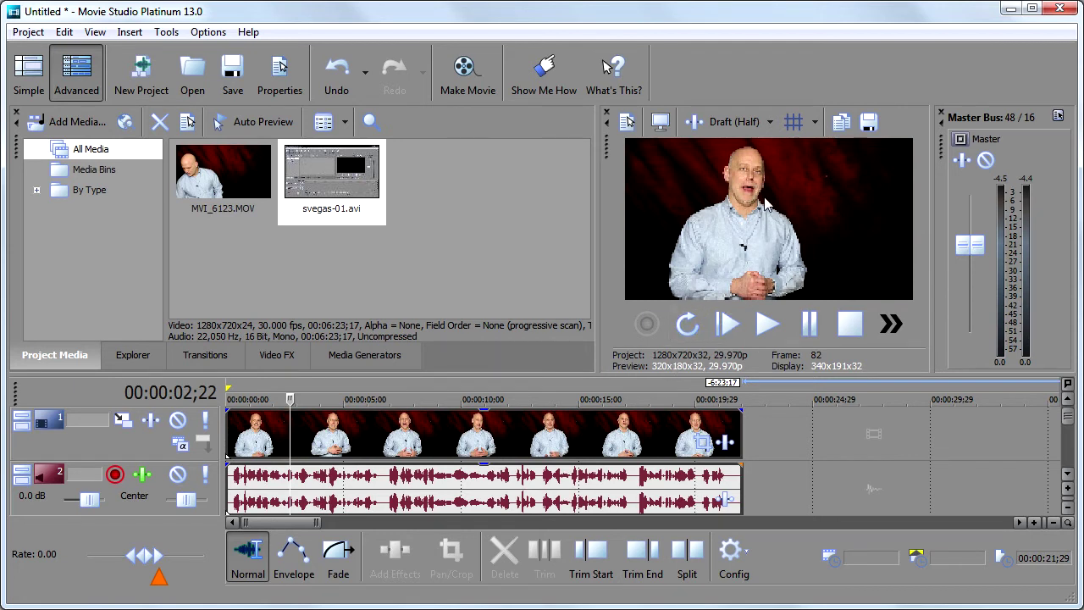
{"action": "left_click", "coordinate": [745, 122]}
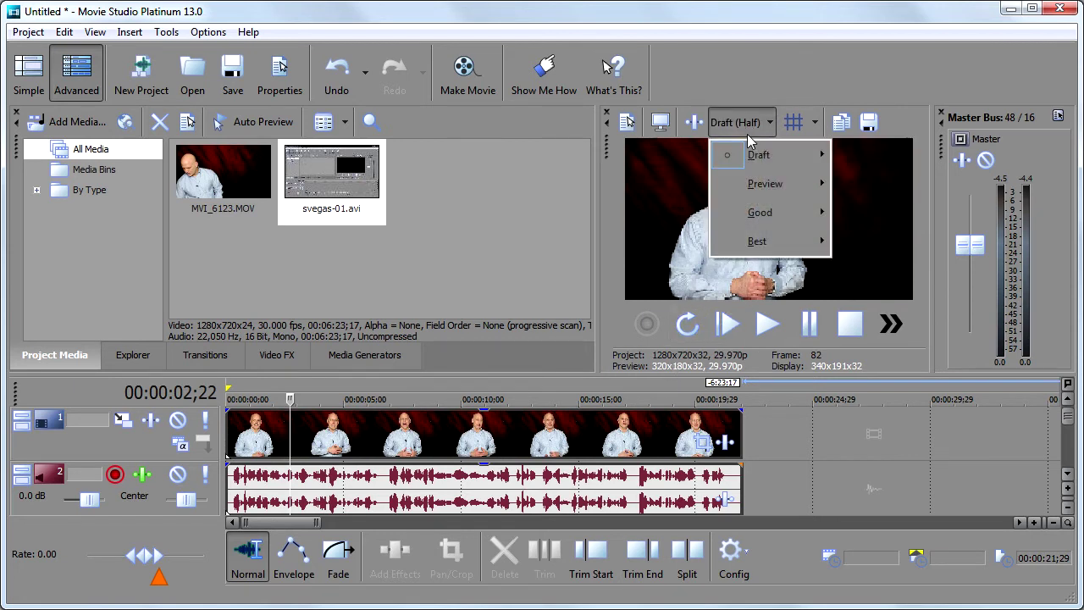
{"action": "mouse_move", "coordinate": [761, 195]}
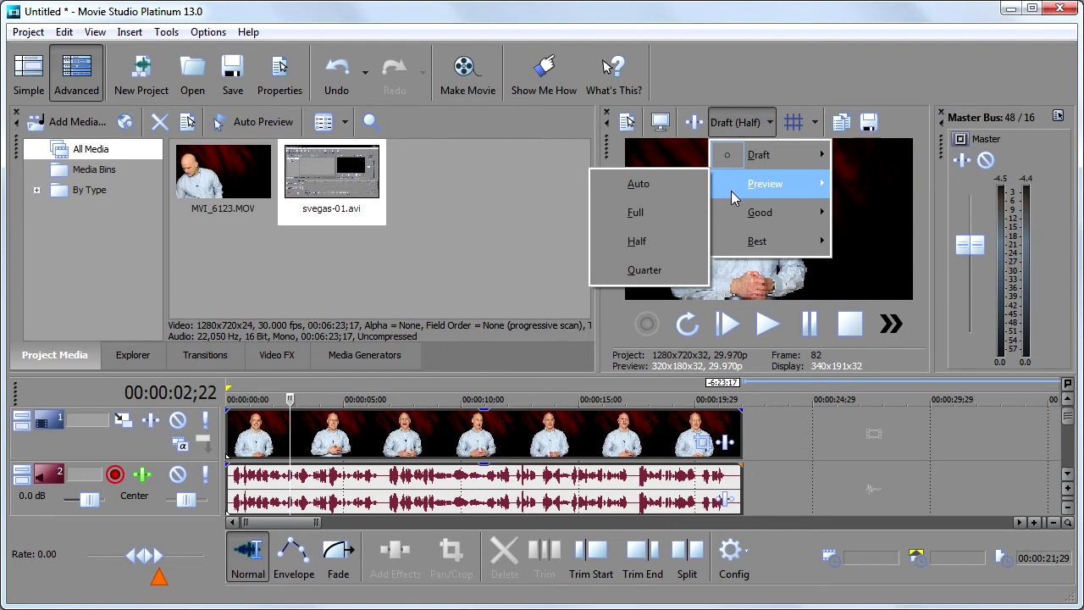
{"action": "left_click", "coordinate": [664, 184]}
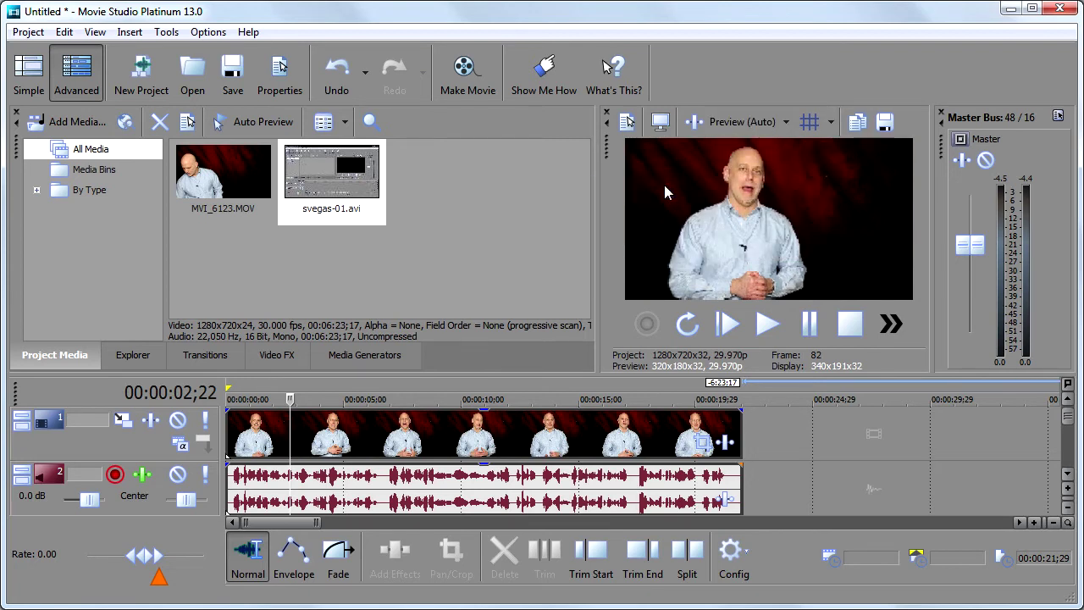
{"action": "key", "text": "space"}
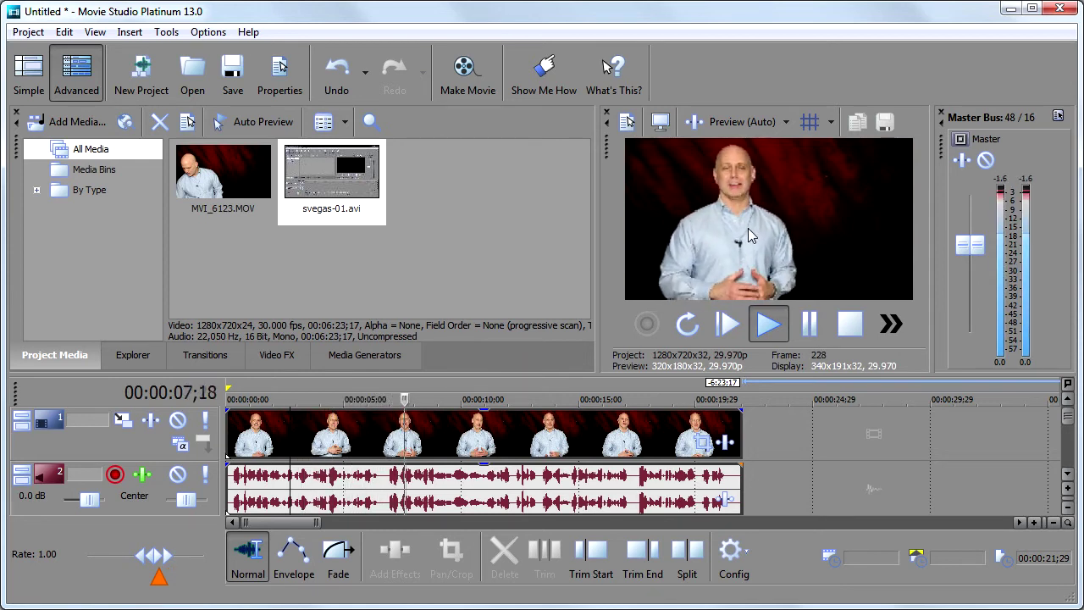
{"action": "key", "text": "space"}
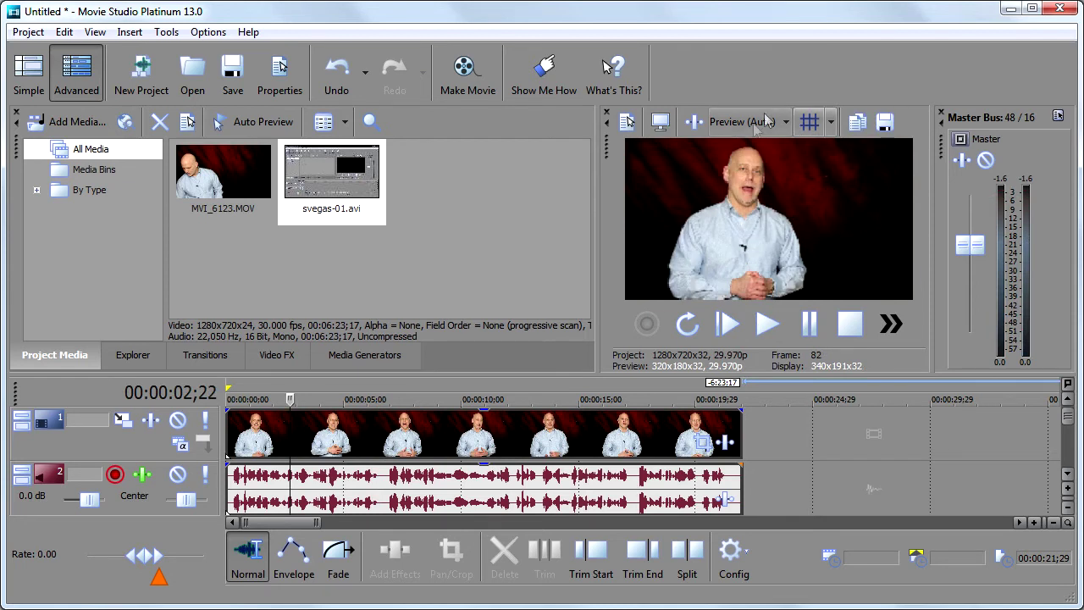
{"action": "left_click", "coordinate": [737, 125]}
{"action": "mouse_move", "coordinate": [742, 194]}
{"action": "mouse_move", "coordinate": [818, 240]}
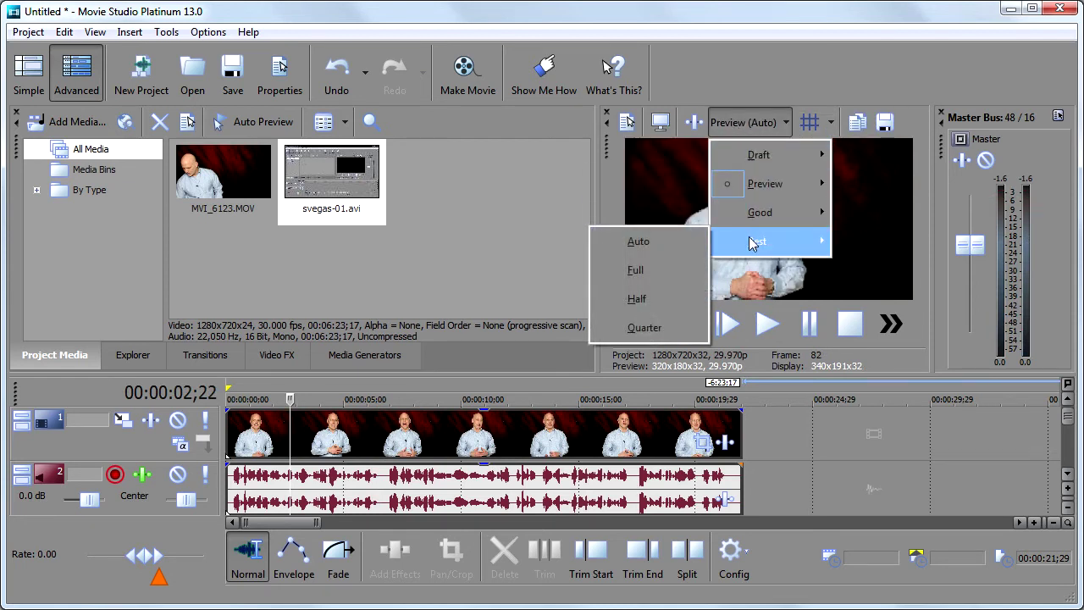
{"action": "left_click", "coordinate": [677, 269]}
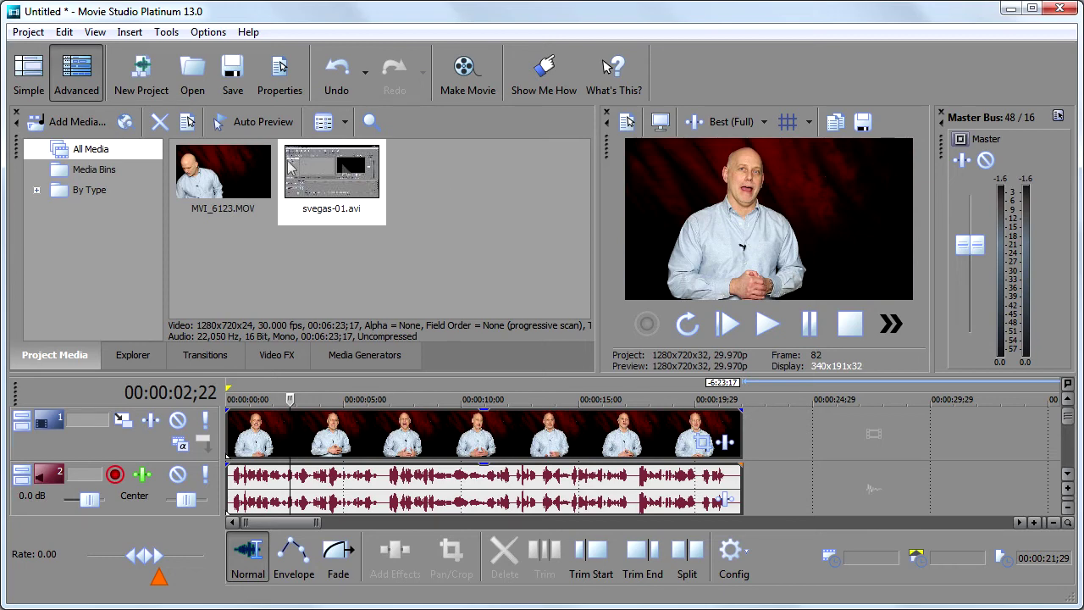
{"action": "left_click", "coordinate": [208, 33]}
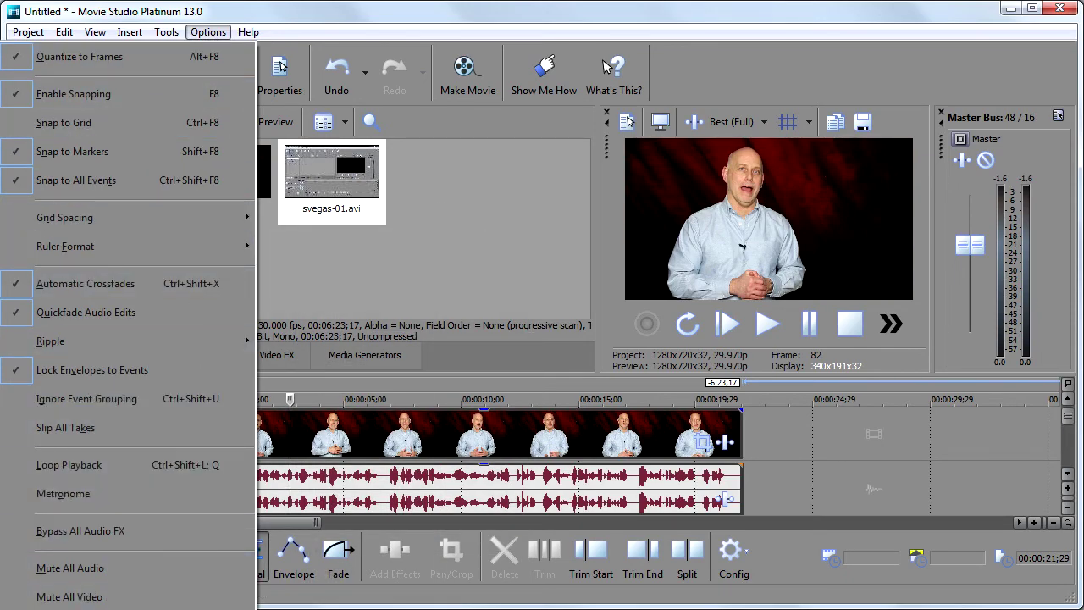
{"action": "key", "text": "p"}
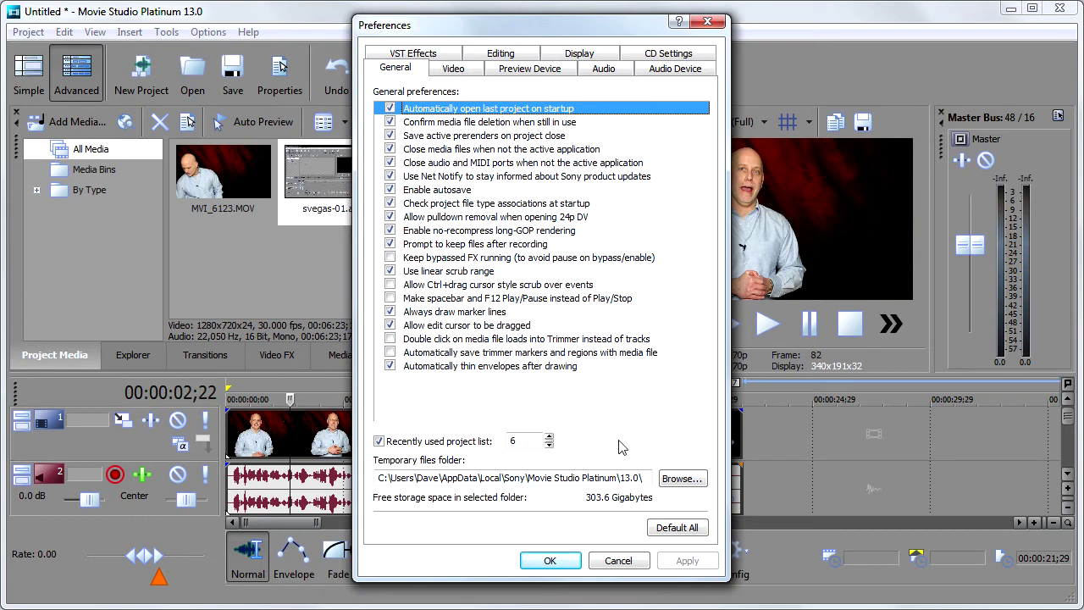
{"action": "left_click", "coordinate": [456, 70]}
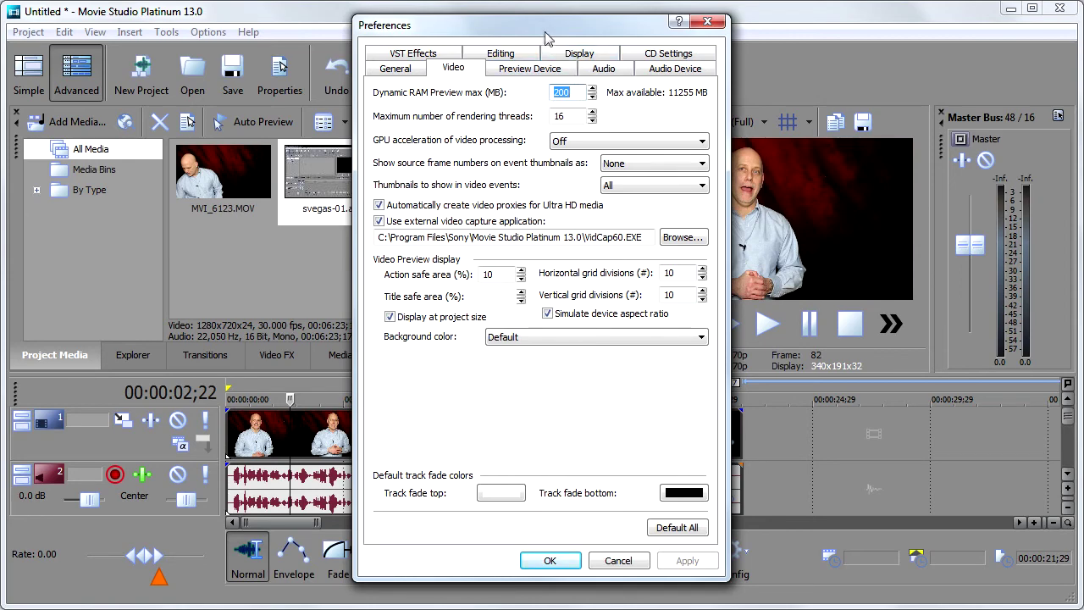
{"action": "left_click_drag", "start_coordinate": [535, 34], "coordinate": [412, 56]}
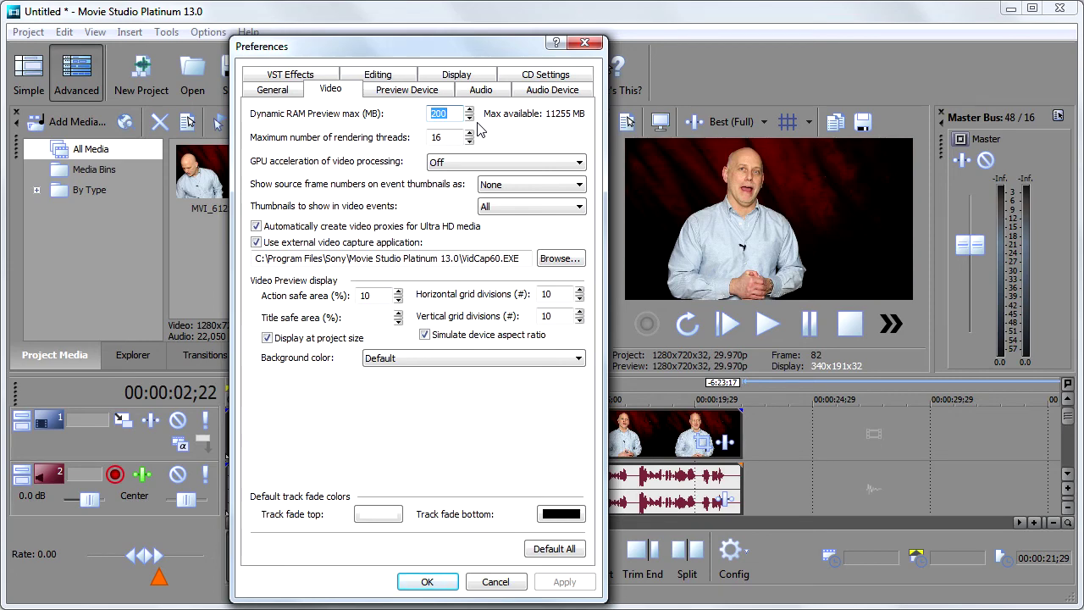
{"action": "left_click", "coordinate": [494, 582]}
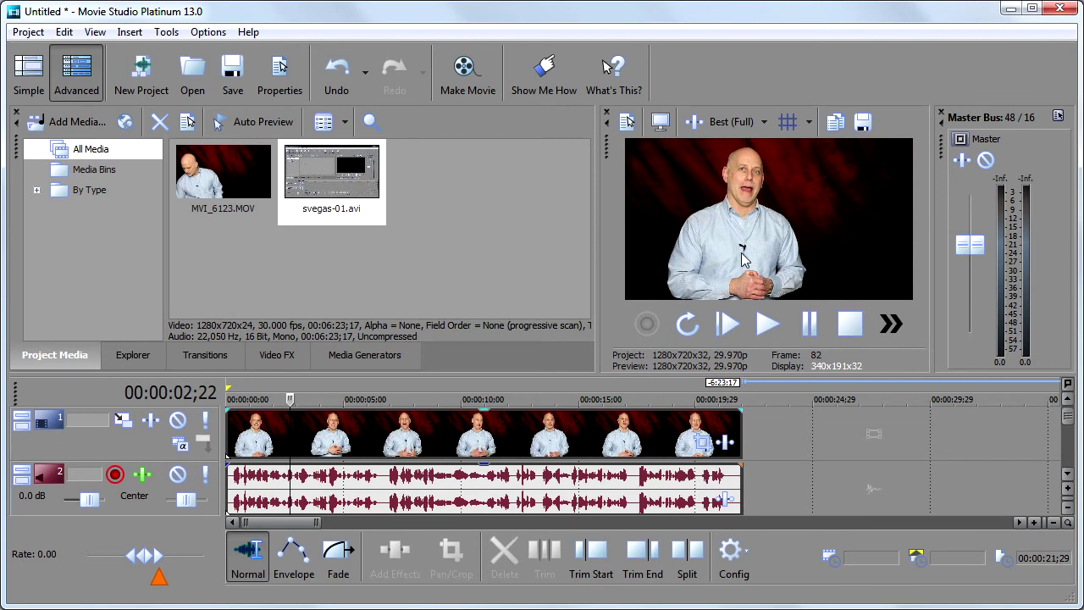